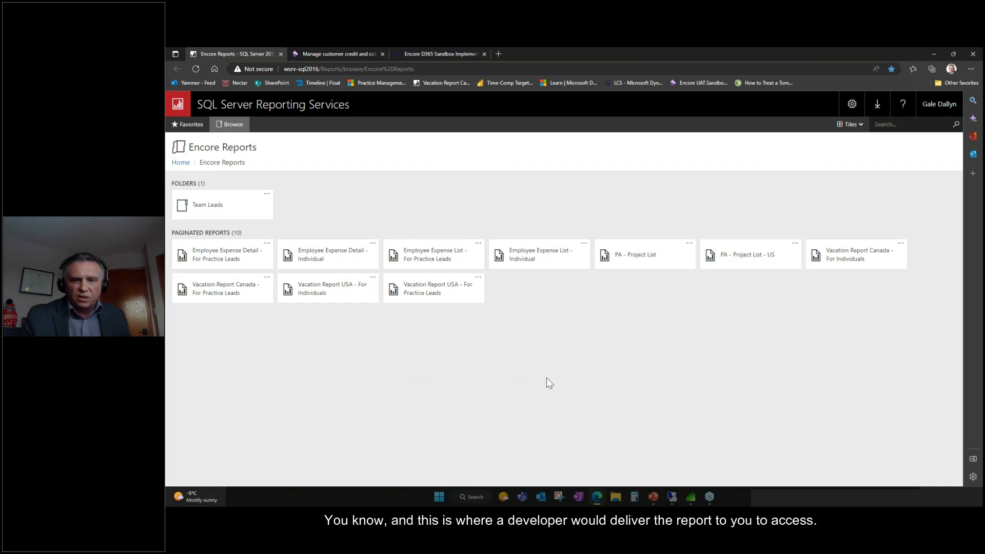
Run Transaction list by date for 1/1/2021–12/31/2021 to the Screen and review the five-page report.
{"action": "left_click", "coordinate": [350, 57]}
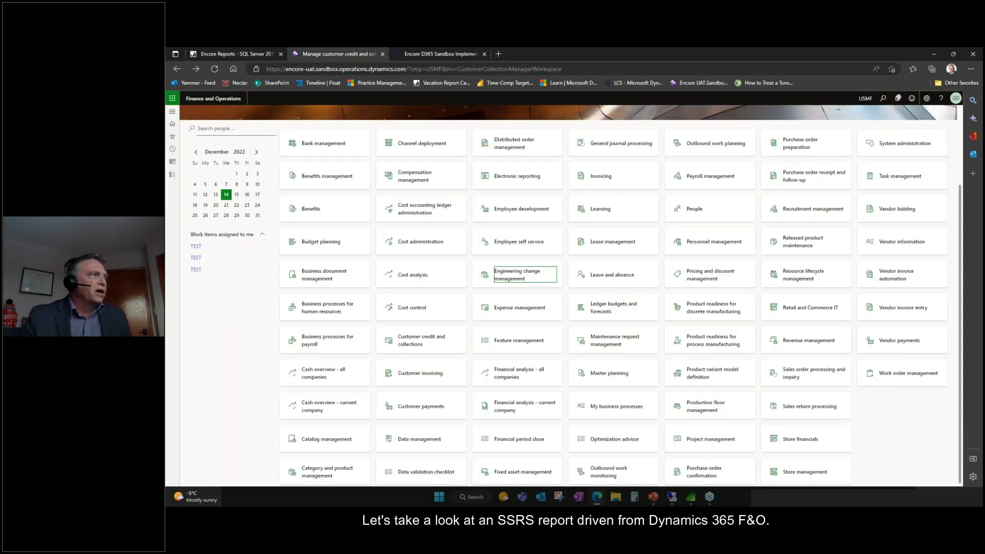
{"action": "left_click", "coordinate": [172, 137]}
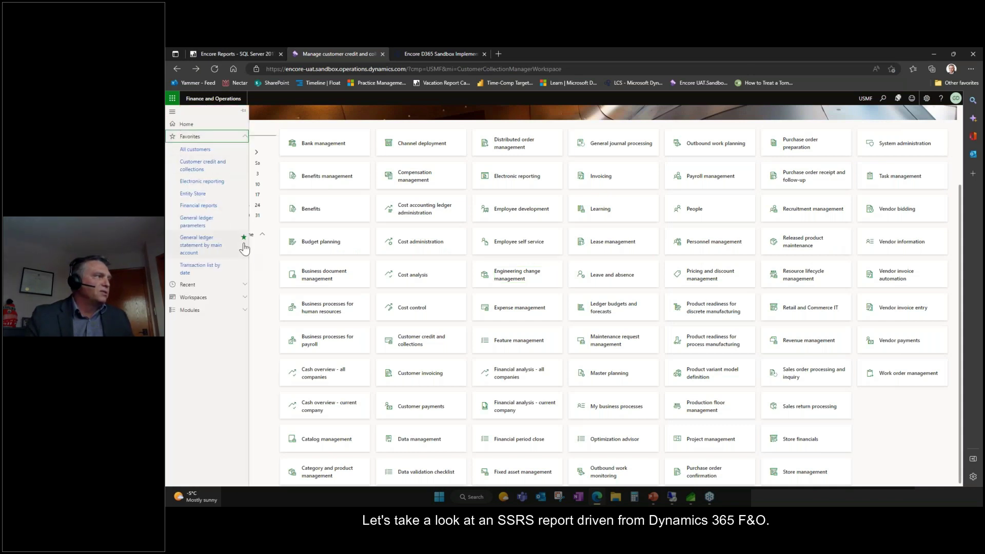
{"action": "left_click", "coordinate": [200, 268]}
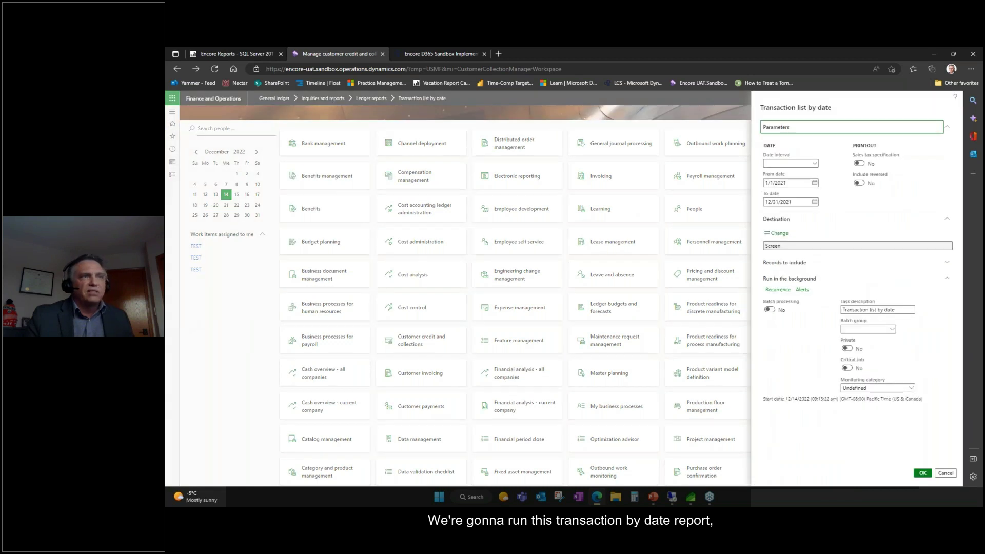
{"action": "left_click", "coordinate": [920, 475]}
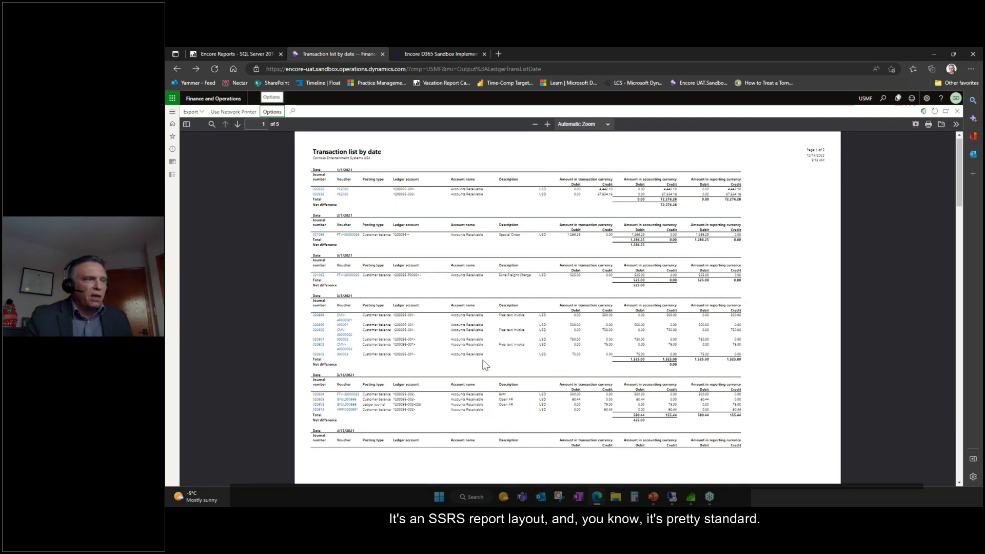
{"action": "scroll", "coordinate": [564, 349], "scroll_direction": "down", "scroll_amount": 5}
{"action": "scroll", "coordinate": [616, 326], "scroll_direction": "up", "scroll_amount": 5}
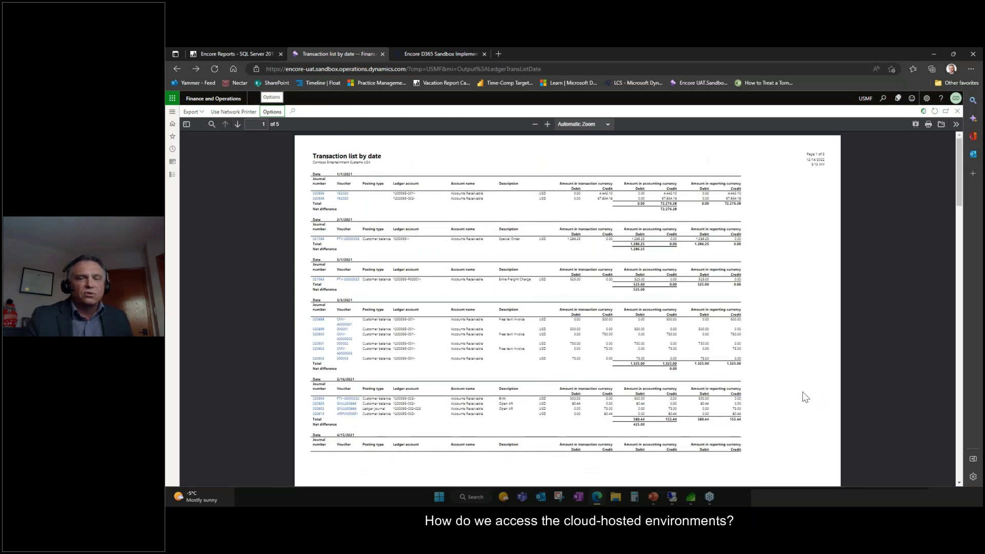
Open the ENC-GED-DEMO environment's details from the LCS cloud-hosted environments list.
{"action": "left_click", "coordinate": [419, 54]}
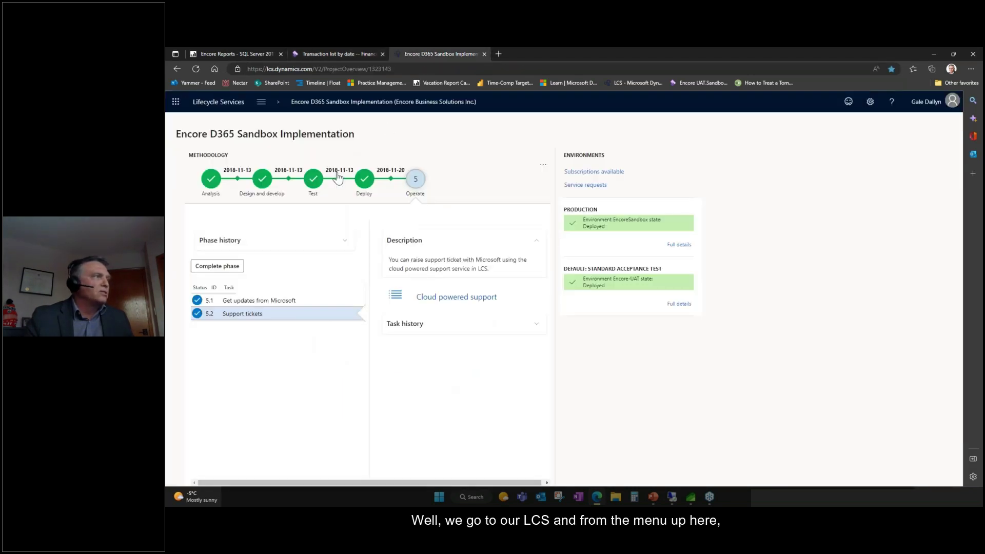
{"action": "left_click", "coordinate": [260, 104]}
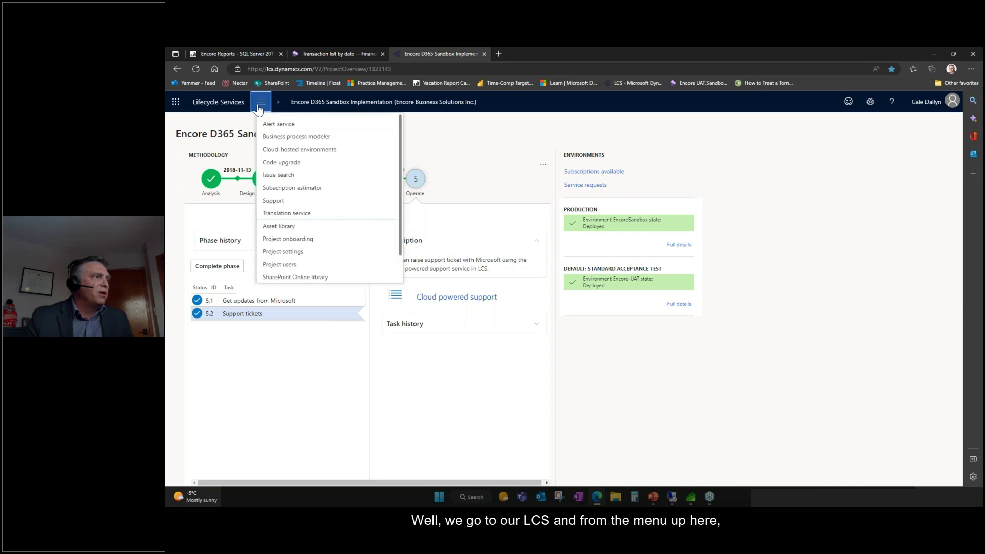
{"action": "left_click", "coordinate": [271, 150]}
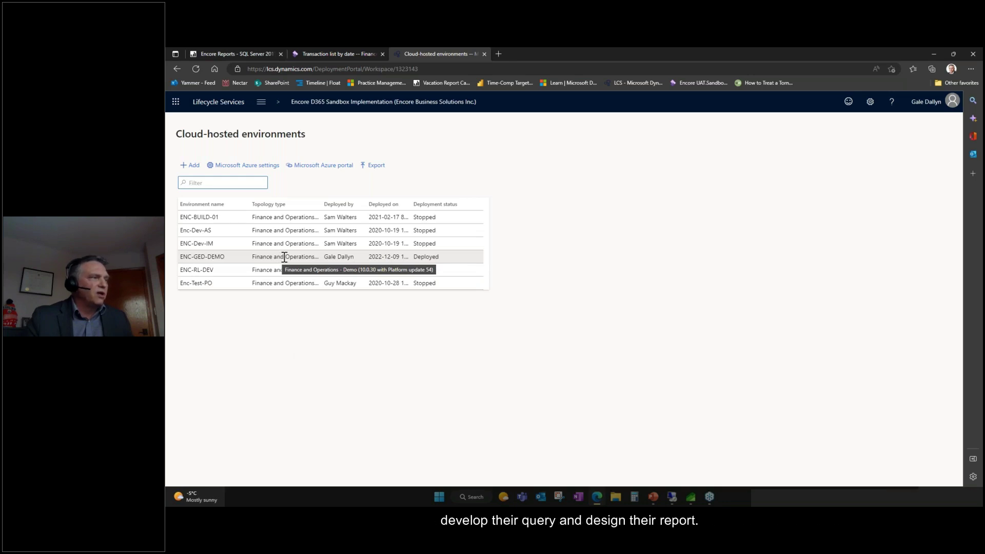
{"action": "left_click", "coordinate": [224, 259]}
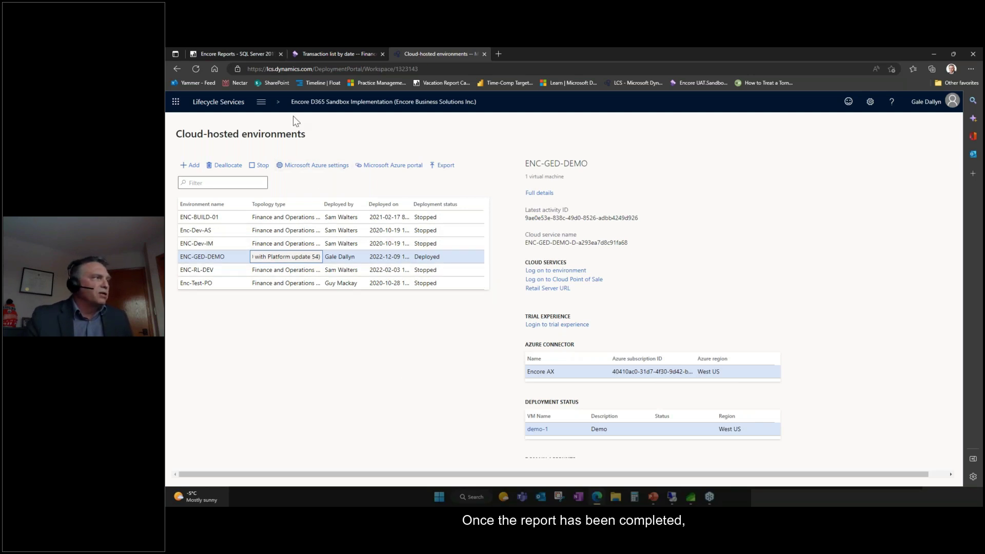
List the asset library's software deployable packages, then return to the presentation's next slide.
{"action": "left_click", "coordinate": [262, 103]}
{"action": "left_click", "coordinate": [284, 227]}
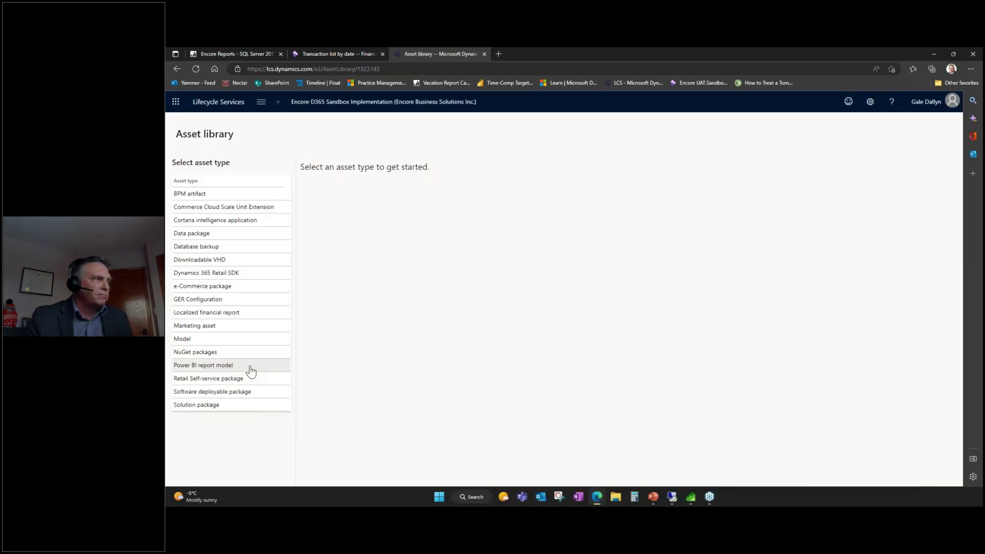
{"action": "left_click", "coordinate": [222, 392]}
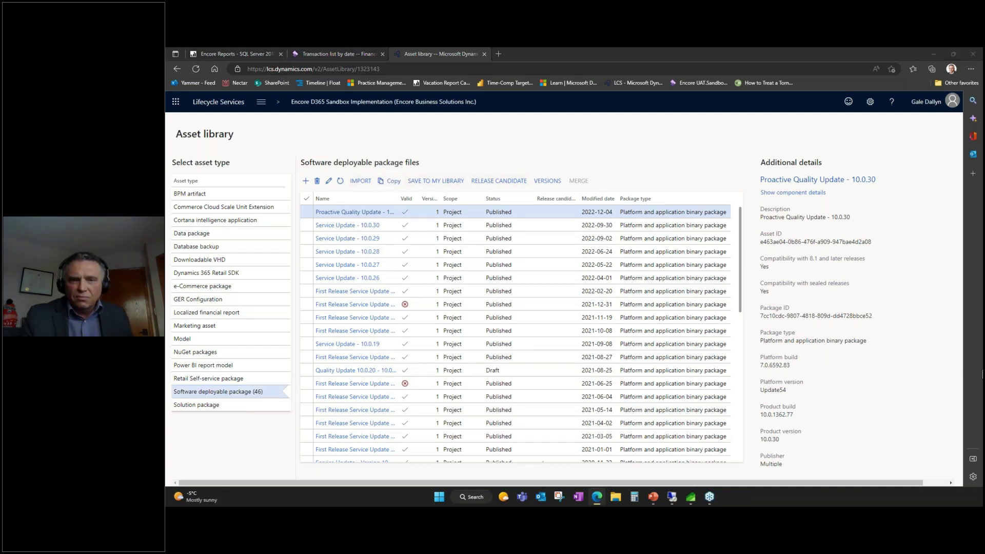
{"action": "key", "text": "alt+Tab"}
{"action": "key", "text": "Right"}
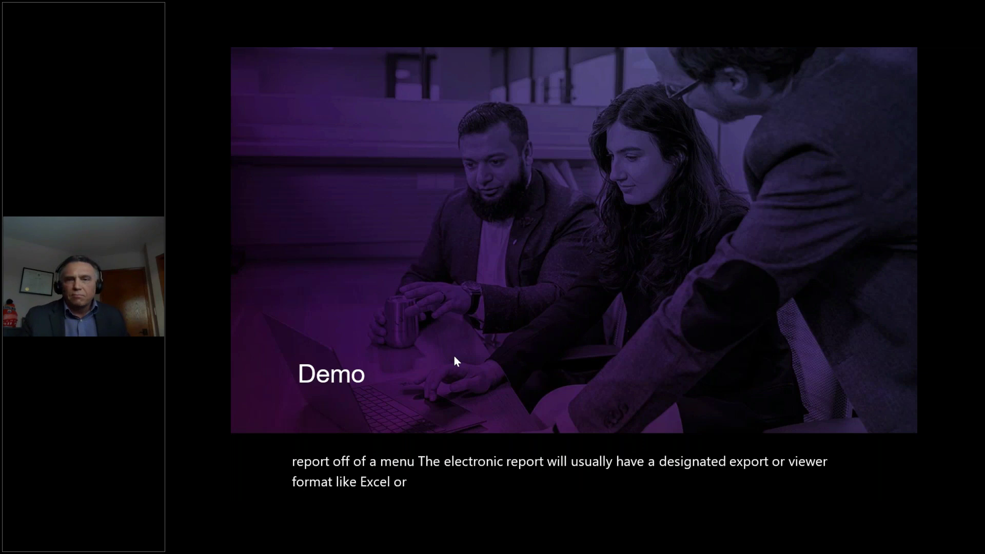
Go from the Demo slide back to the browser showing the Transaction list by date report.
{"action": "key", "text": "alt+Tab"}
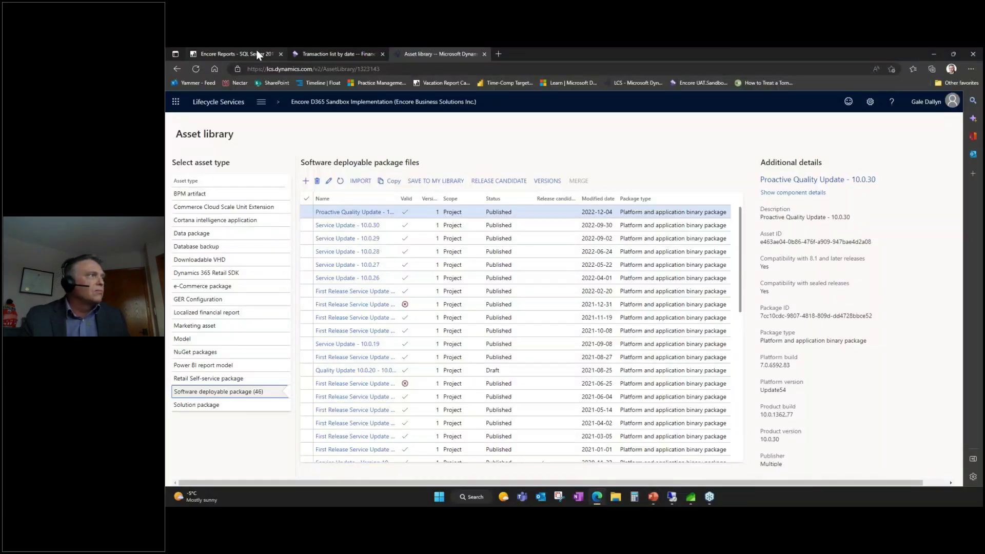
Open Electronic reporting from Favorites and select the Microsoft provider's Global repository.
{"action": "left_click", "coordinate": [313, 54]}
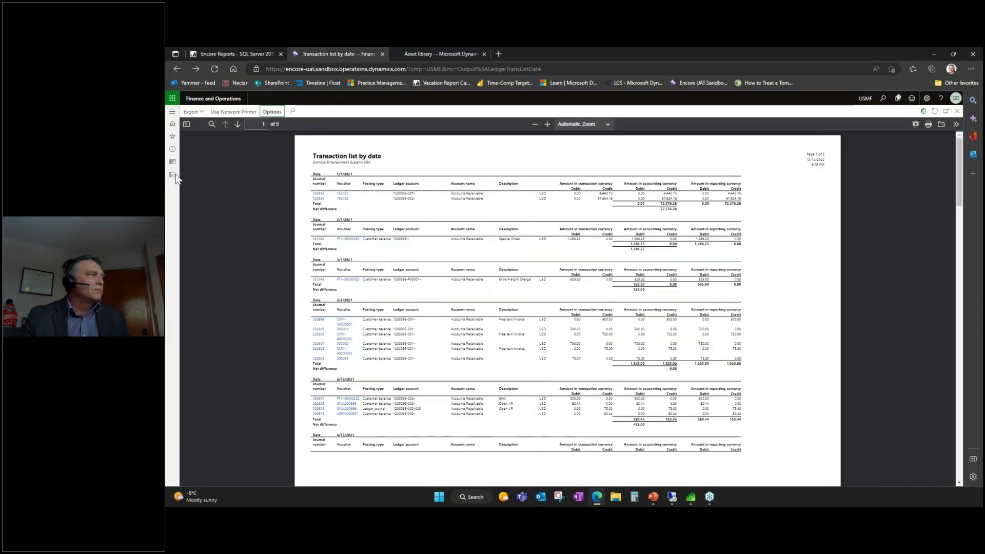
{"action": "left_click", "coordinate": [174, 177]}
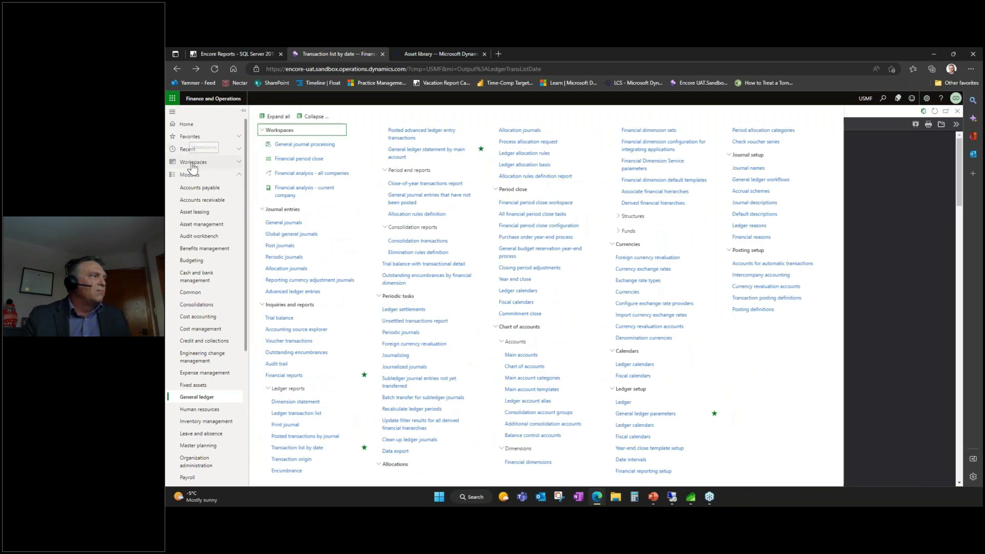
{"action": "left_click", "coordinate": [193, 163]}
{"action": "left_click", "coordinate": [188, 137]}
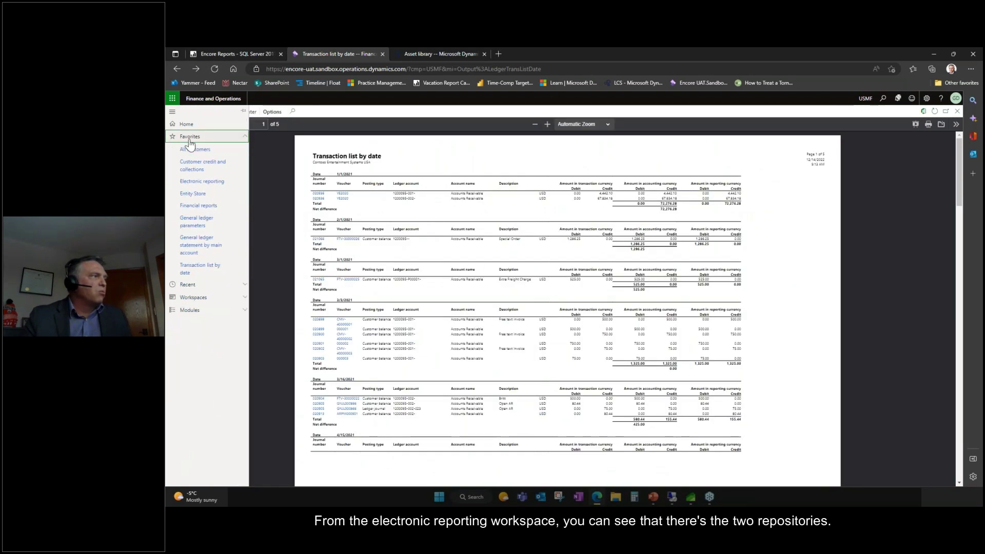
{"action": "left_click", "coordinate": [210, 185]}
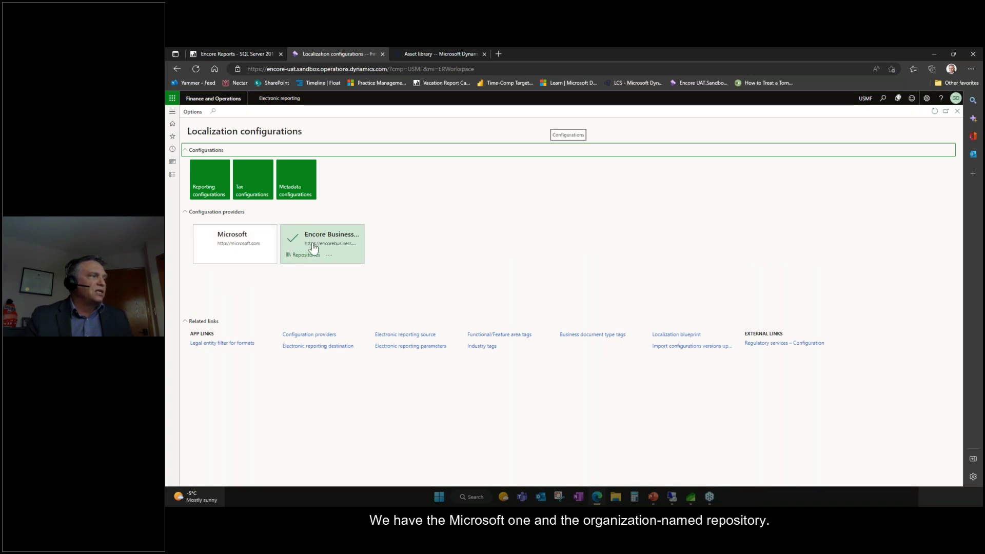
{"action": "left_click", "coordinate": [220, 250]}
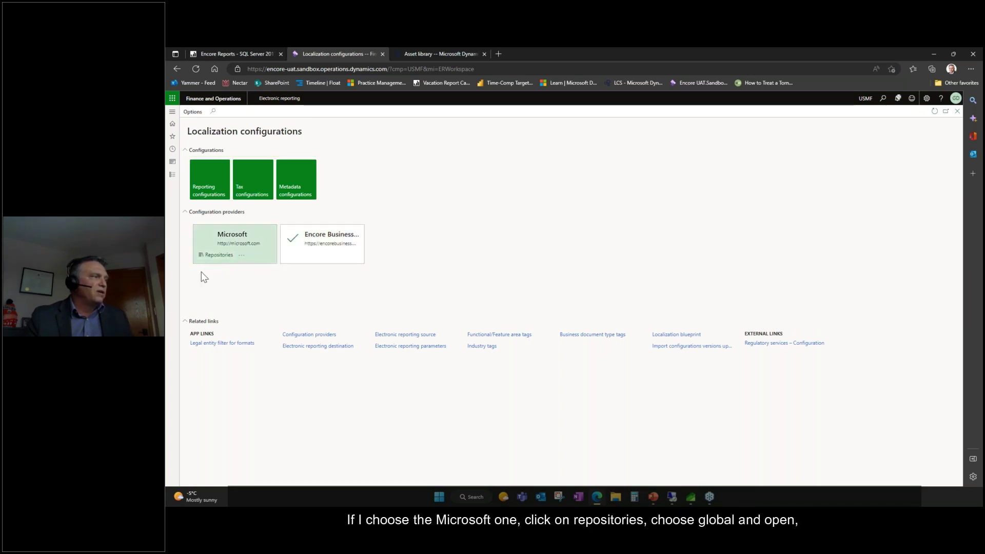
{"action": "left_click", "coordinate": [216, 258]}
{"action": "left_click", "coordinate": [252, 184]}
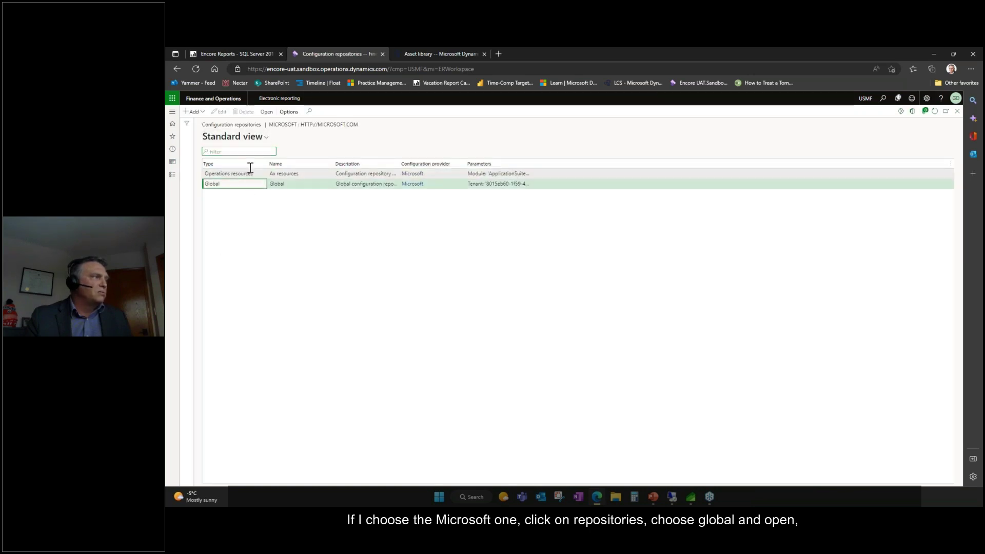
Browse the Global repository's report models, then go to General ledger parameters from Favorites.
{"action": "left_click", "coordinate": [266, 112]}
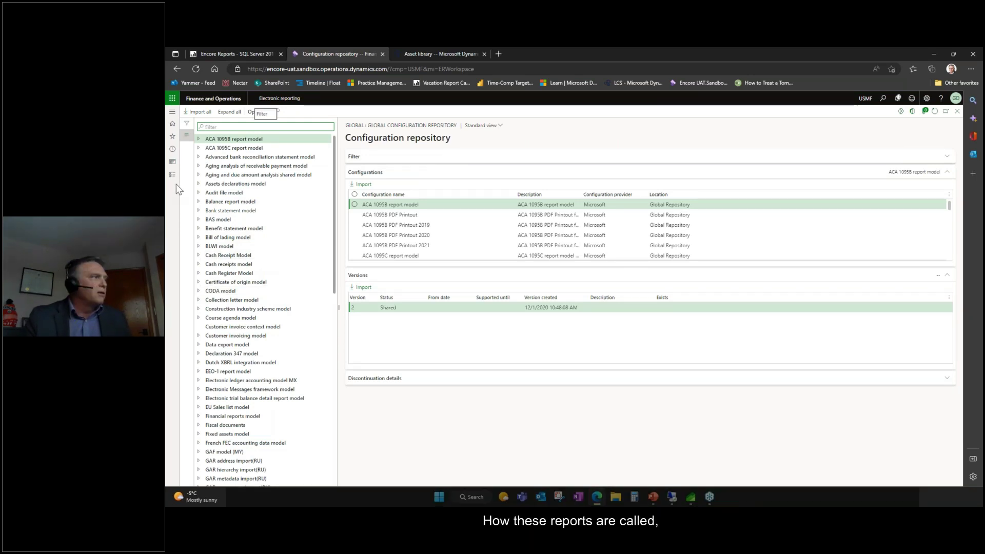
{"action": "left_click", "coordinate": [173, 137]}
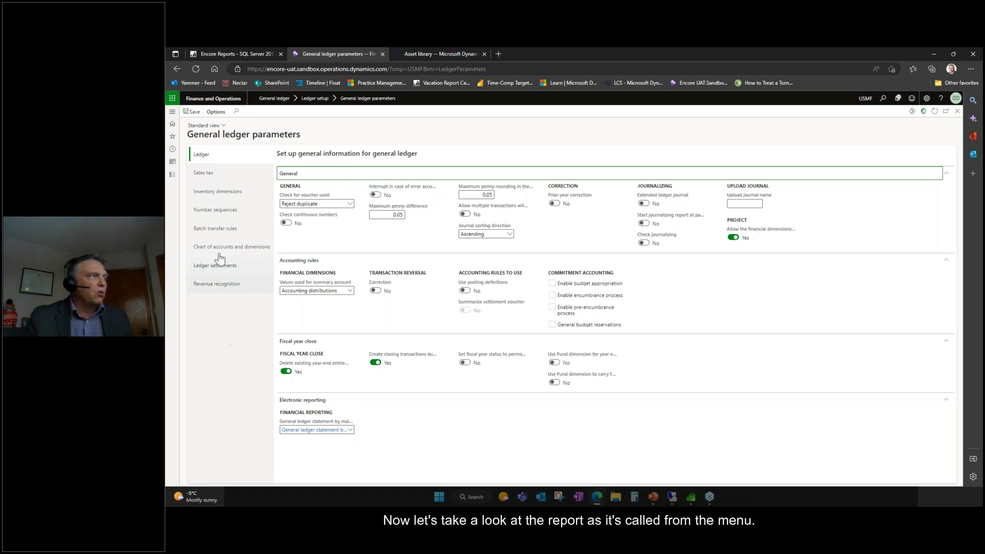
Show the General ledger module menu with its Inquiries and reports links.
{"action": "left_click", "coordinate": [173, 175]}
{"action": "left_click", "coordinate": [193, 396]}
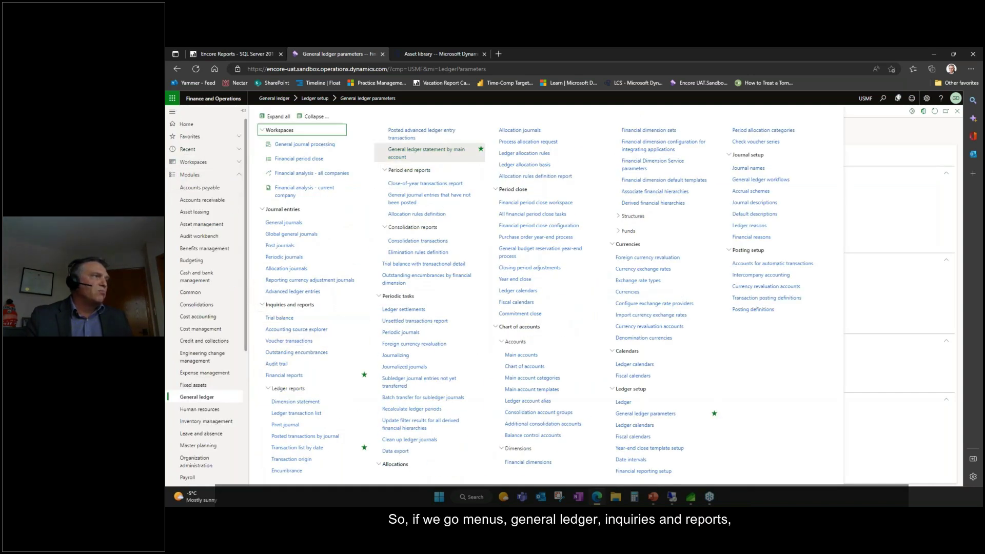
Run General ledger statement by main account for 1/1/2021–12/31/2021 and open the downloaded zip.
{"action": "left_click", "coordinate": [431, 155]}
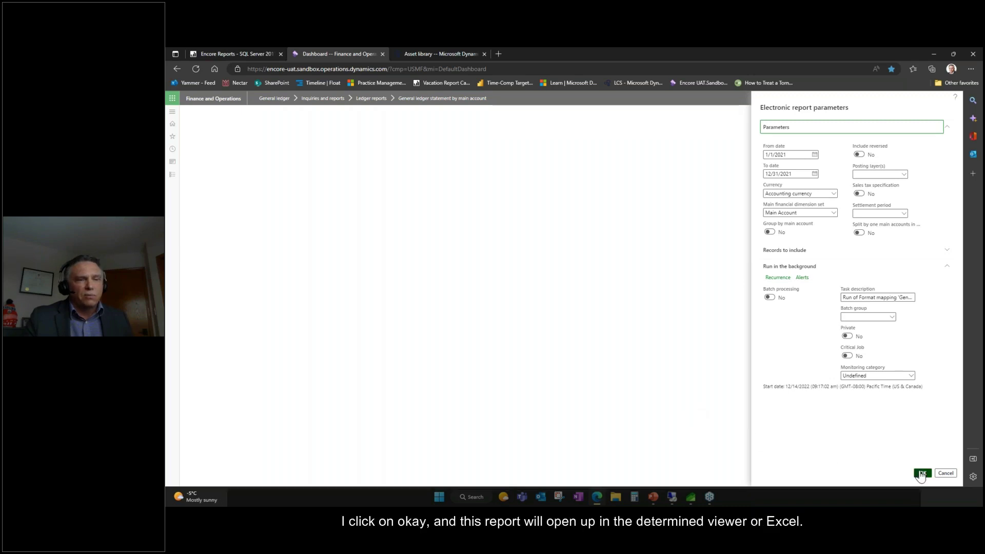
{"action": "left_click", "coordinate": [922, 473]}
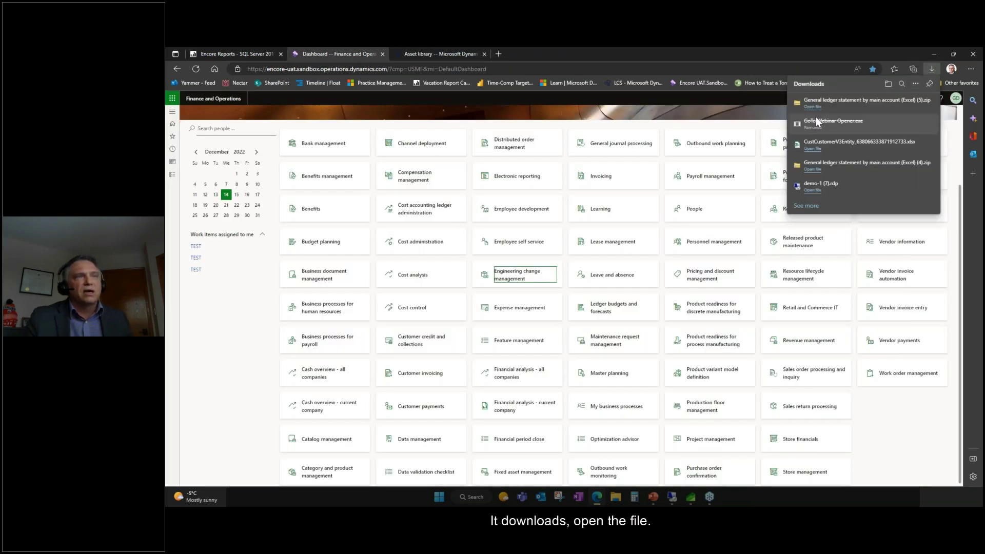
{"action": "left_click", "coordinate": [818, 110]}
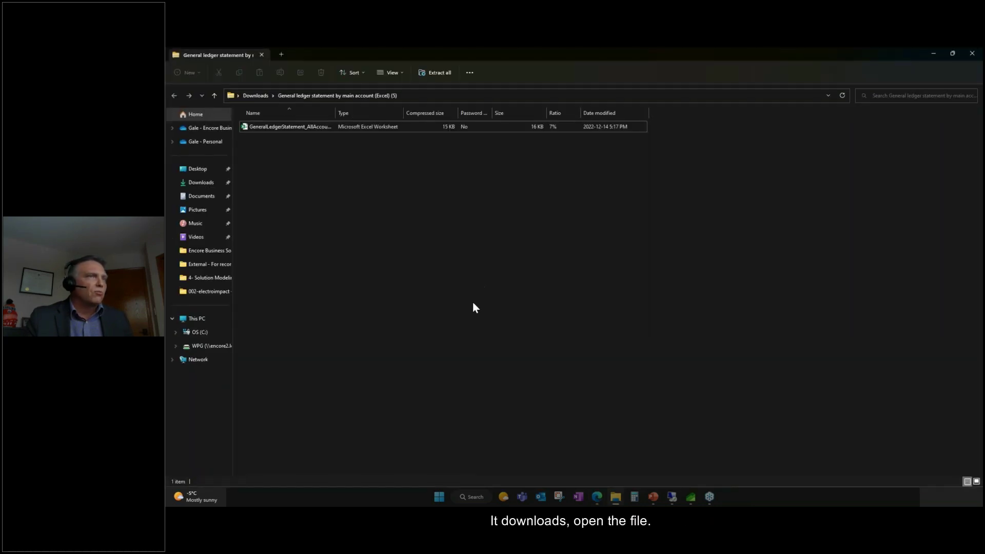
View the zip's Excel worksheet of Contoso Entertainment Systems USA transactions, then close it.
{"action": "double_click", "coordinate": [311, 129]}
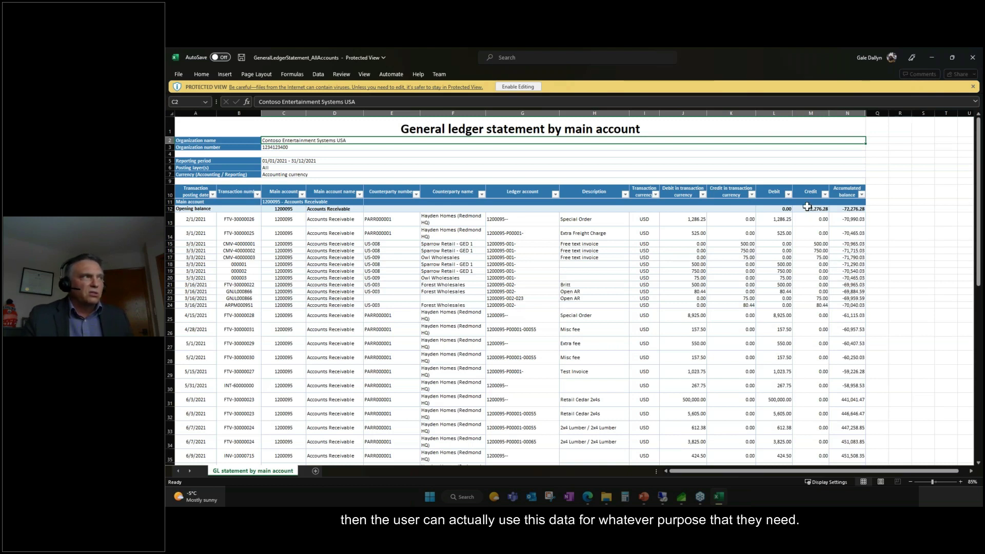
{"action": "left_click", "coordinate": [973, 57]}
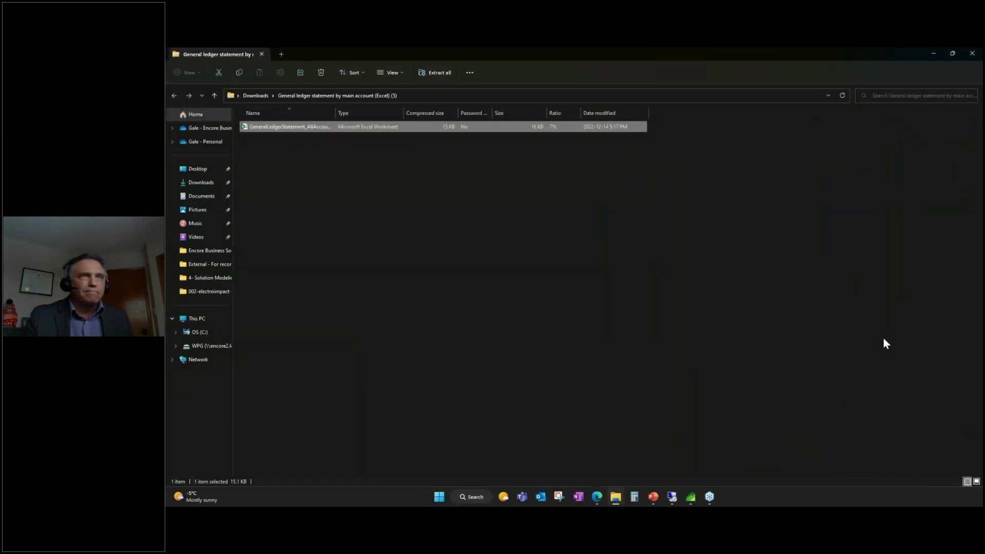
{"action": "left_click", "coordinate": [973, 56]}
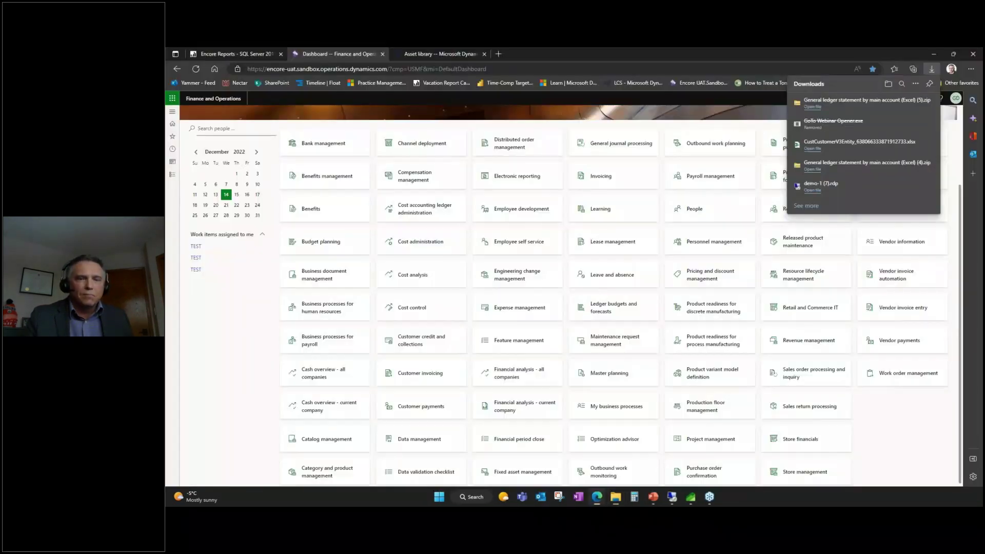
{"action": "key", "text": "alt+Tab"}
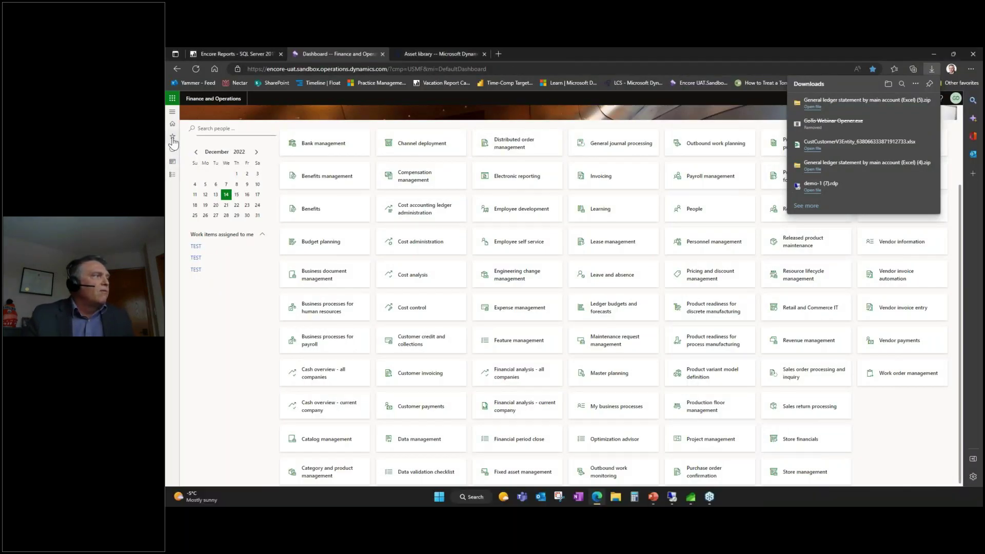
Open All customers and apply My view - GED, filtering to customer group 30.
{"action": "left_click", "coordinate": [172, 140]}
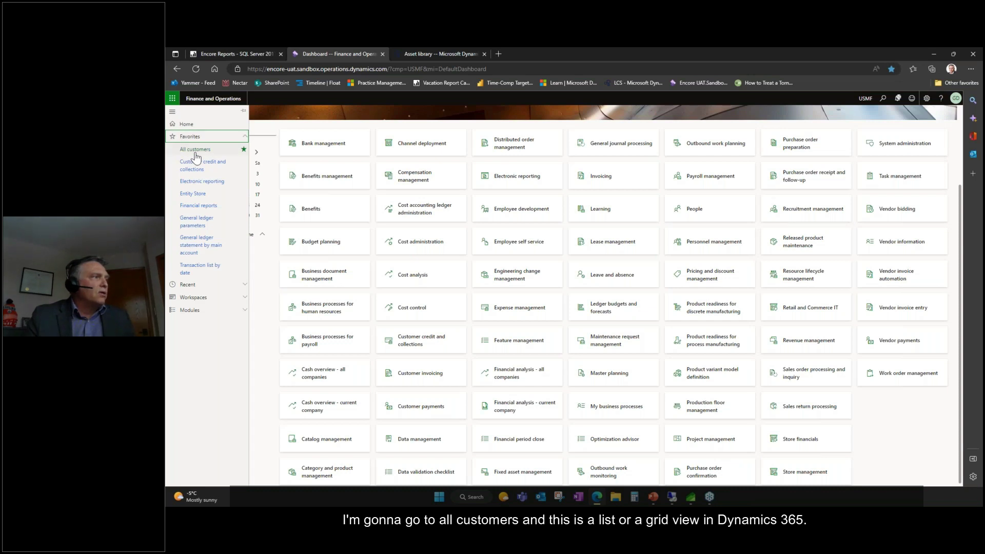
{"action": "left_click", "coordinate": [196, 153]}
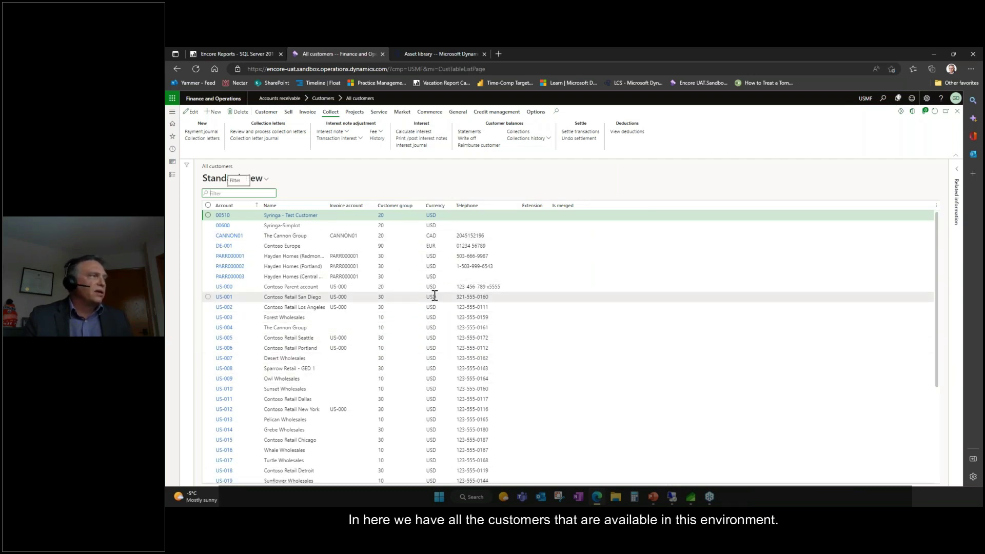
{"action": "left_click", "coordinate": [263, 178]}
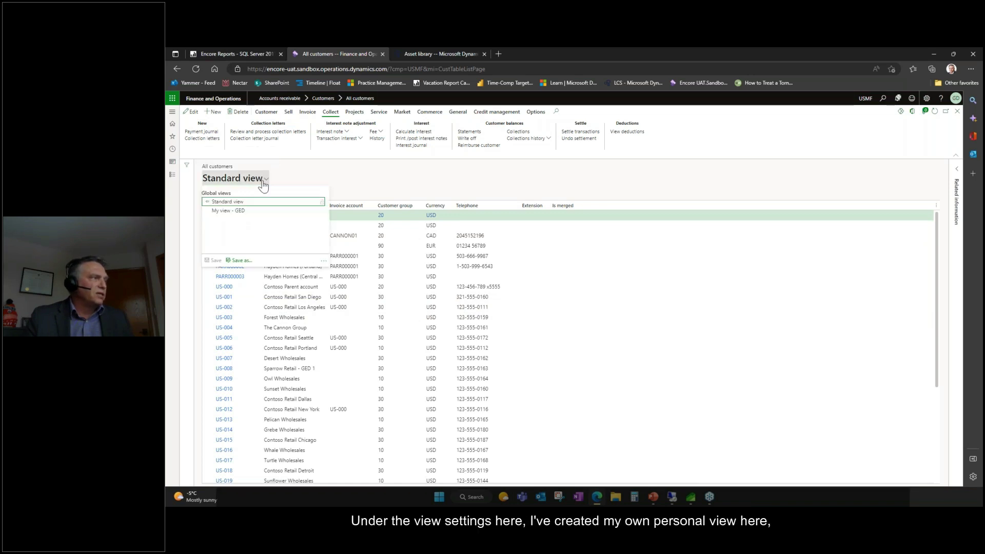
{"action": "left_click", "coordinate": [258, 211]}
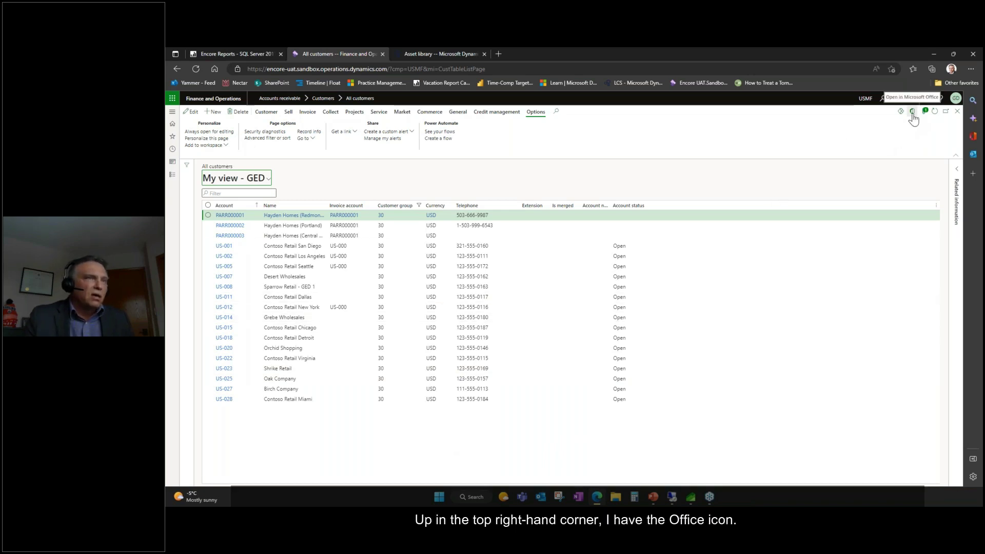
Export the filtered customer list to a Customers workbook in Excel for the web.
{"action": "left_click", "coordinate": [913, 114]}
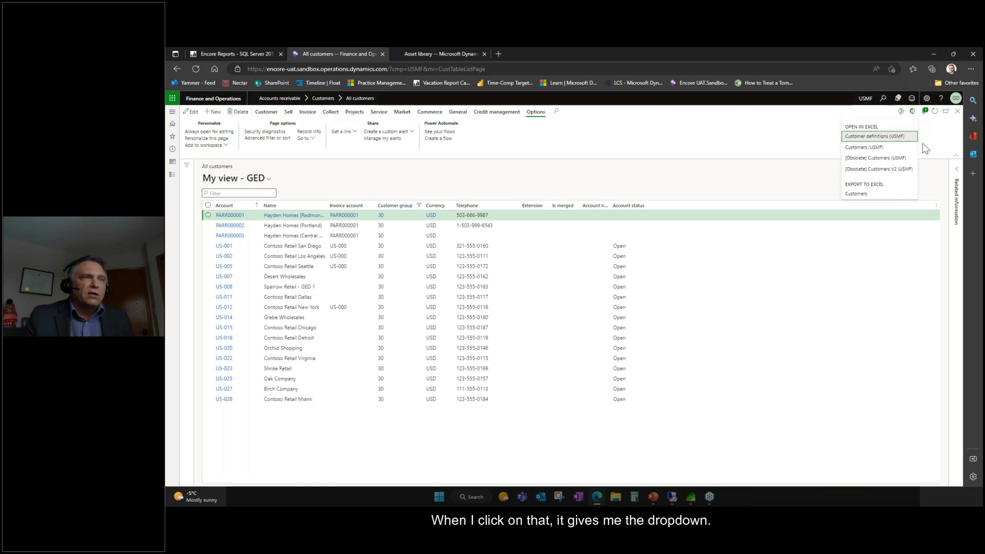
{"action": "left_click", "coordinate": [862, 195]}
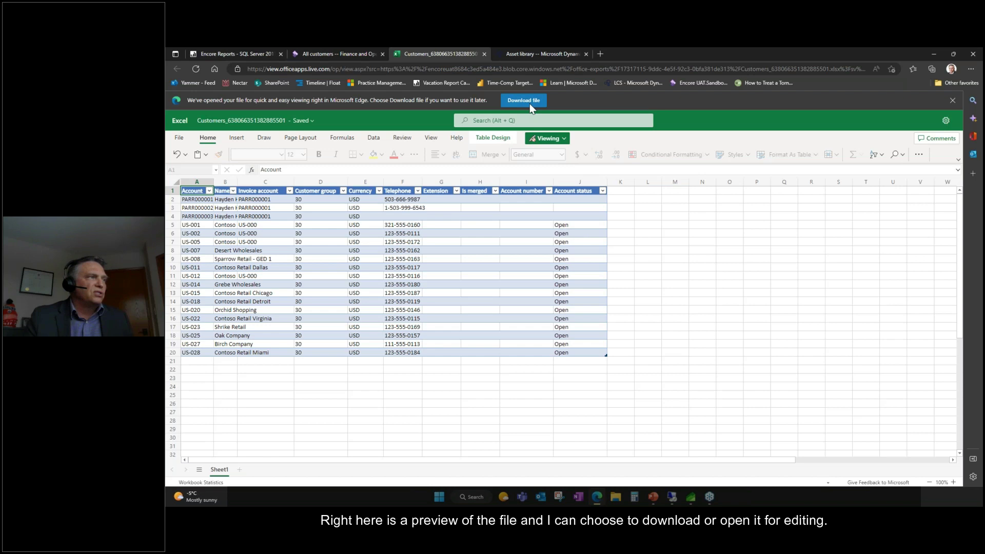
Export the Customers (USMF) entity and open the downloaded CustCustomerV3Entity workbook in desktop Excel.
{"action": "left_click", "coordinate": [484, 54]}
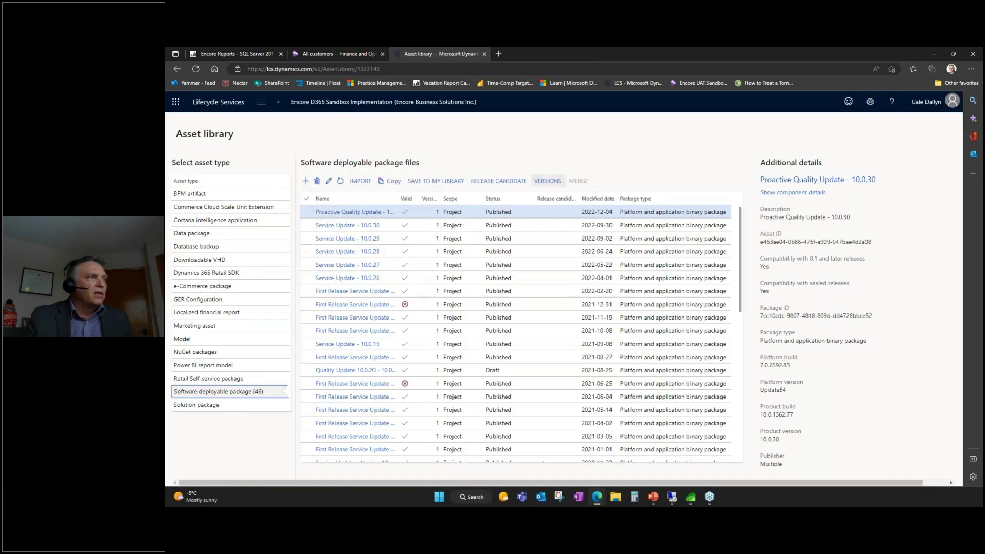
{"action": "left_click", "coordinate": [362, 57]}
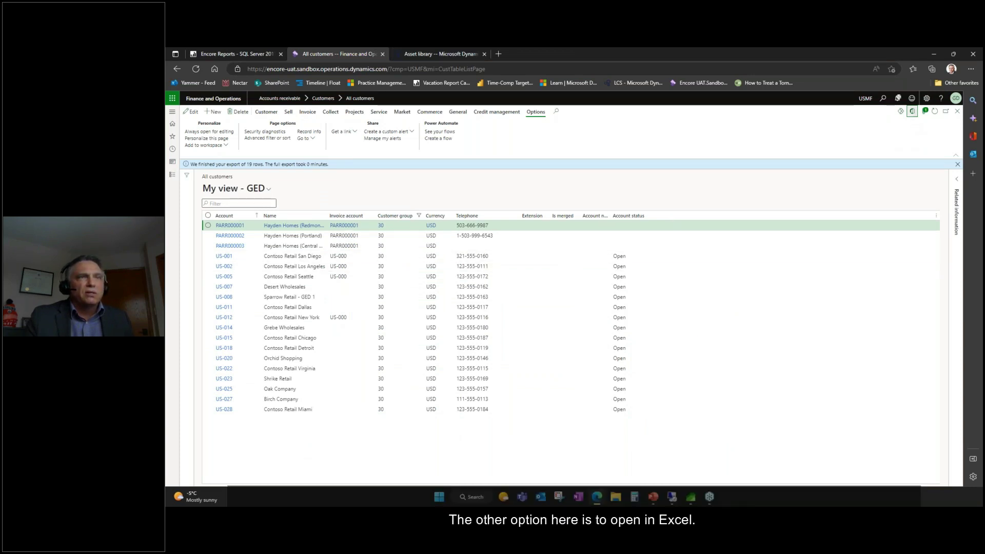
{"action": "left_click", "coordinate": [912, 112]}
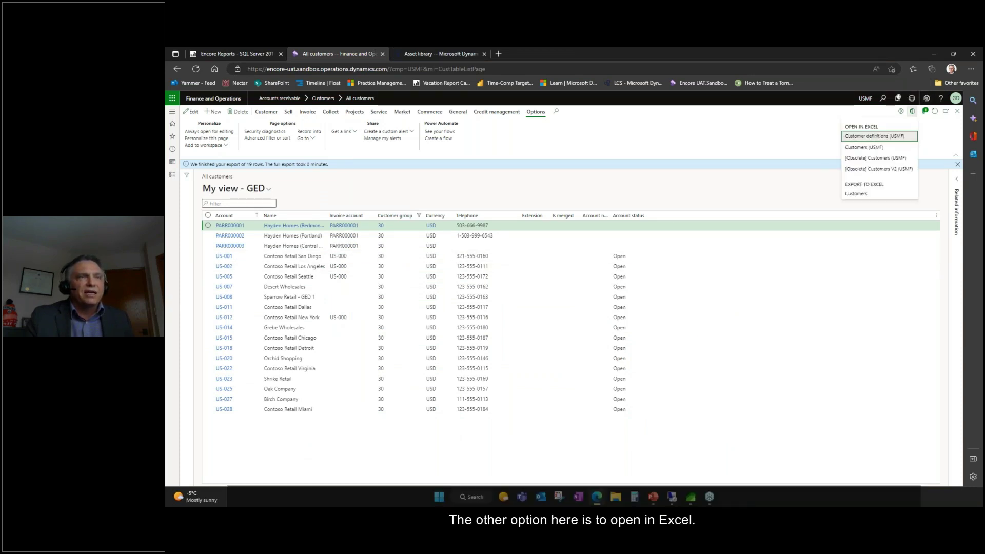
{"action": "left_click", "coordinate": [857, 148]}
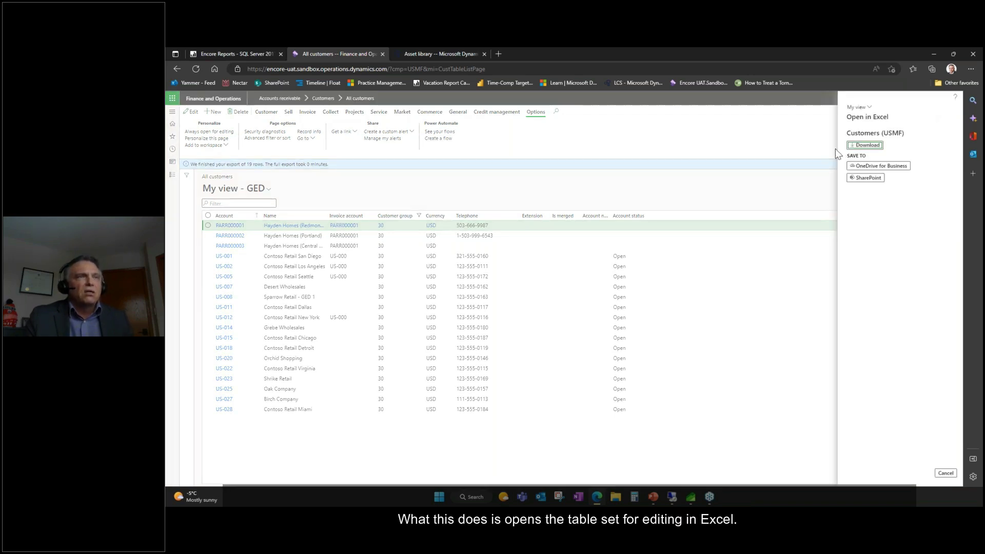
{"action": "left_click", "coordinate": [865, 145]}
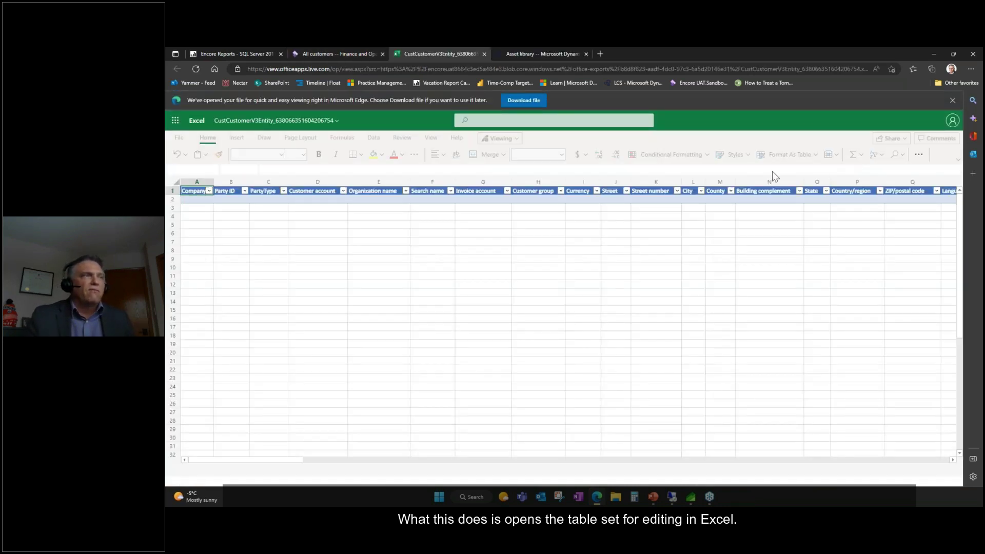
{"action": "left_click", "coordinate": [529, 101]}
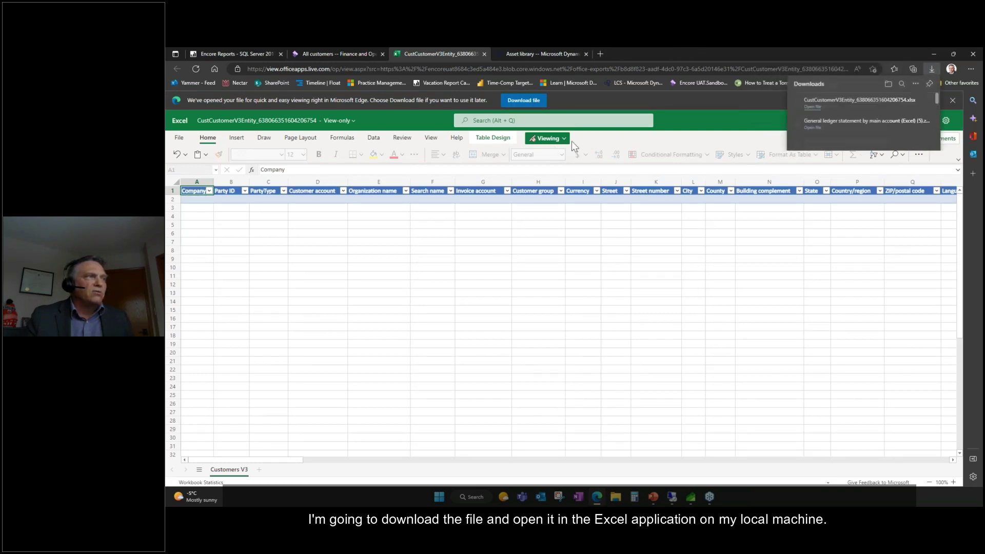
{"action": "left_click", "coordinate": [812, 107]}
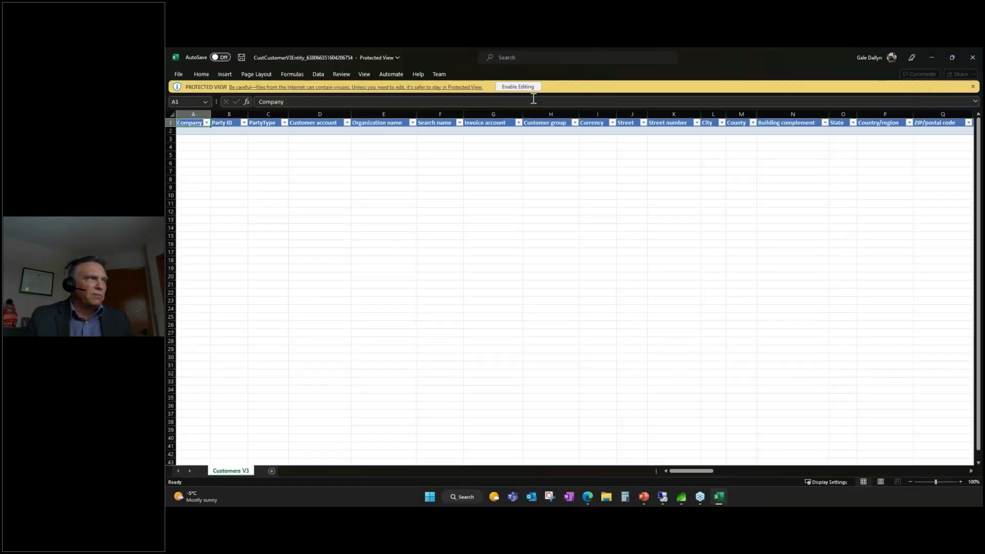
Enable editing, rename 'Sparrow Retail - GED 1' to 'Sparrow Retail - GED', and publish the change.
{"action": "left_click", "coordinate": [524, 86]}
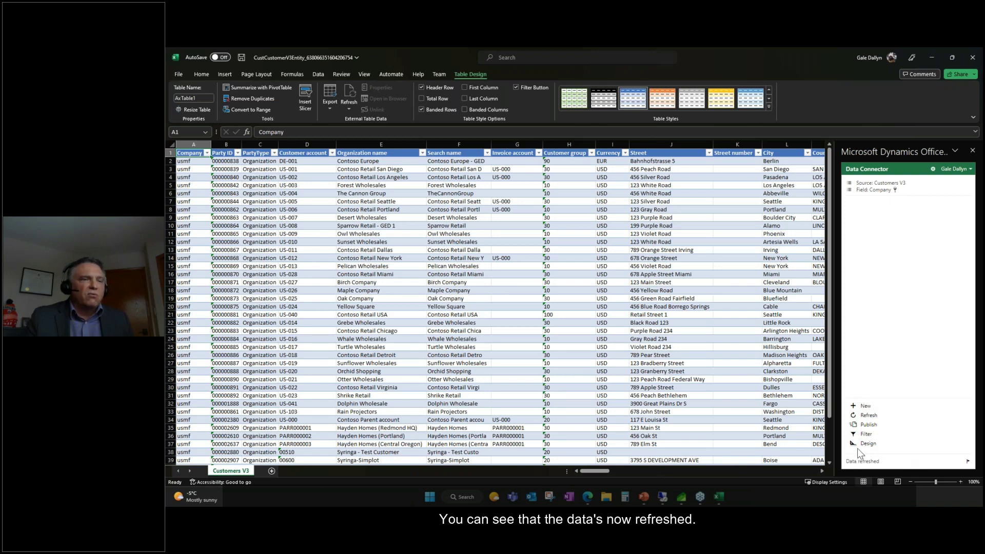
{"action": "left_click", "coordinate": [406, 225]}
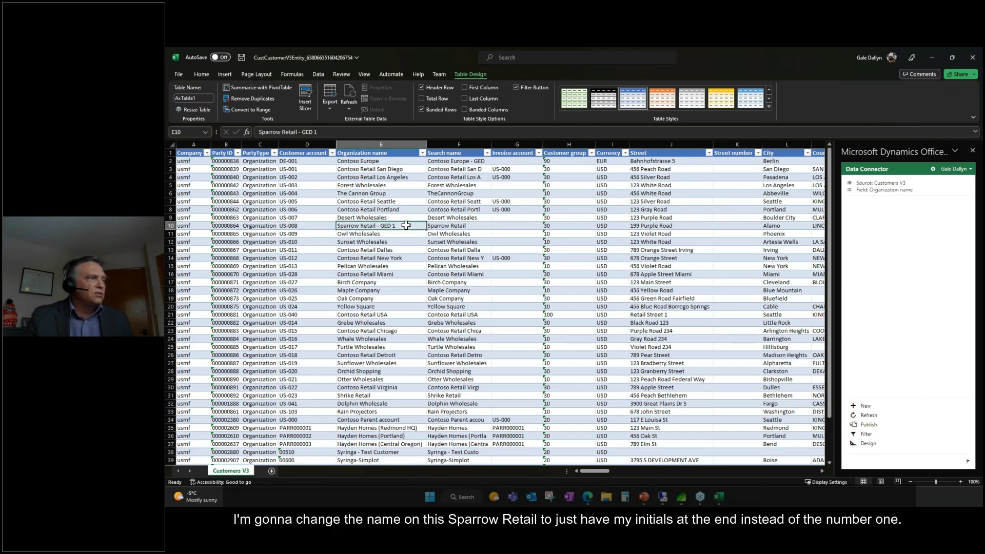
{"action": "left_click", "coordinate": [394, 132]}
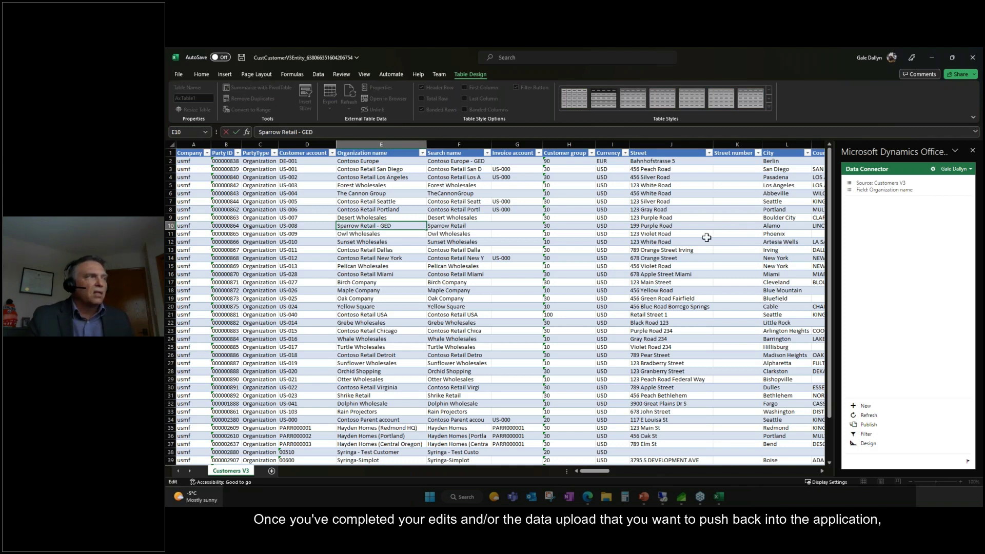
{"action": "key", "text": "Tab"}
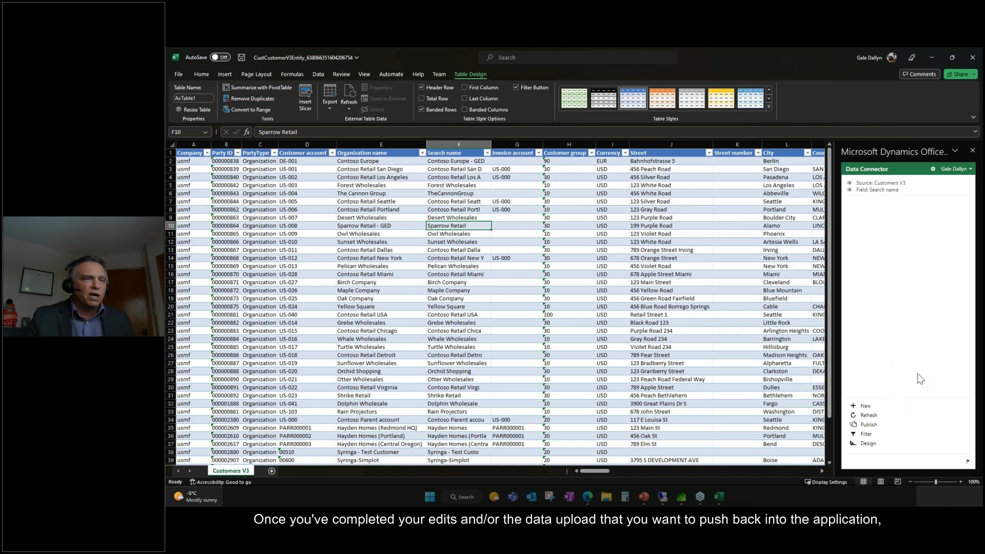
{"action": "left_click", "coordinate": [869, 425]}
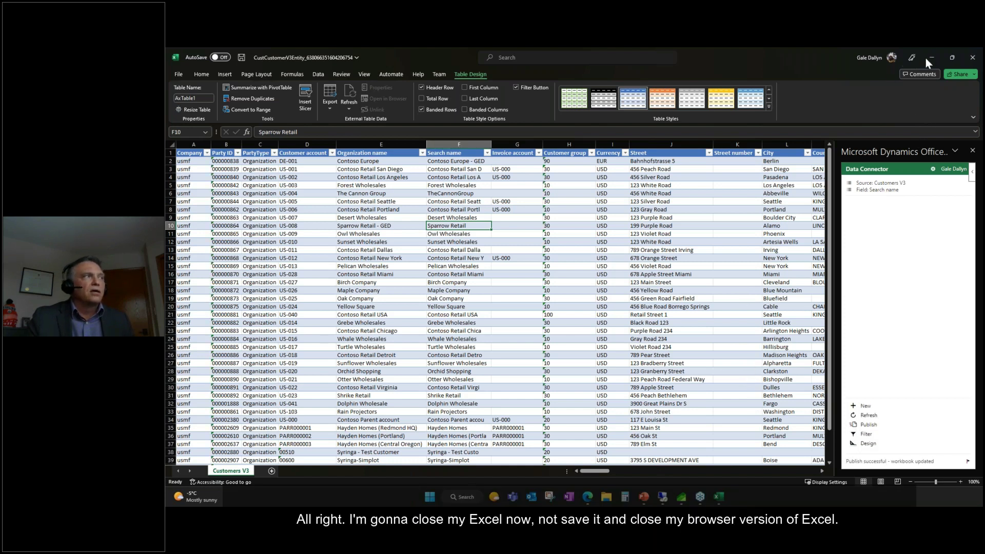
Close the workbook with Don't Save, shut the Excel online tab, and return to All customers.
{"action": "left_click", "coordinate": [974, 63]}
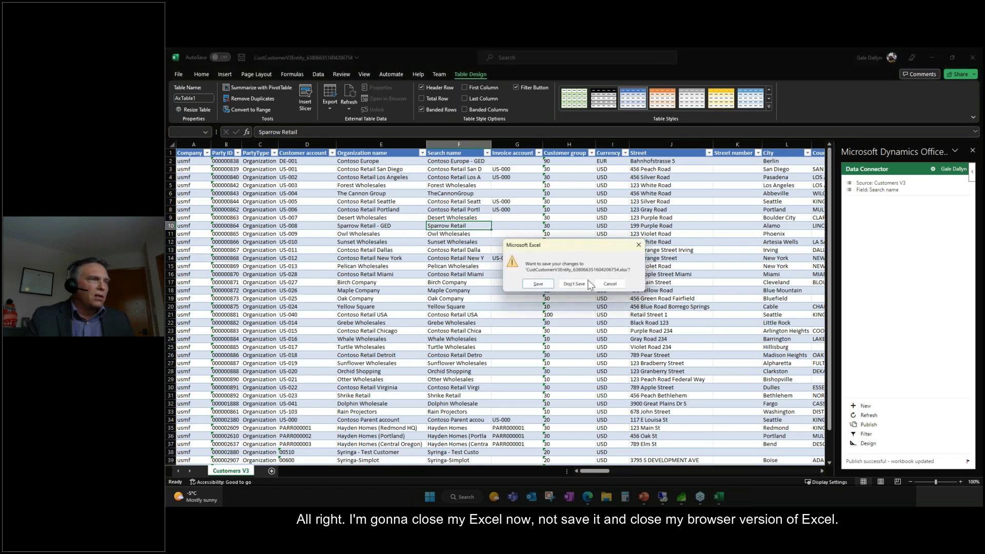
{"action": "left_click", "coordinate": [574, 283]}
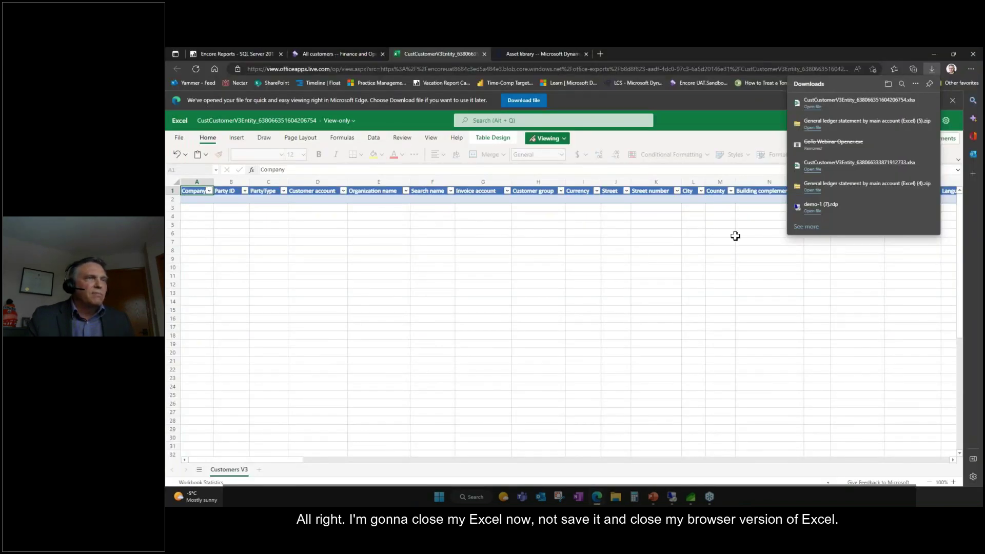
{"action": "left_click", "coordinate": [483, 54]}
{"action": "left_click", "coordinate": [484, 54]}
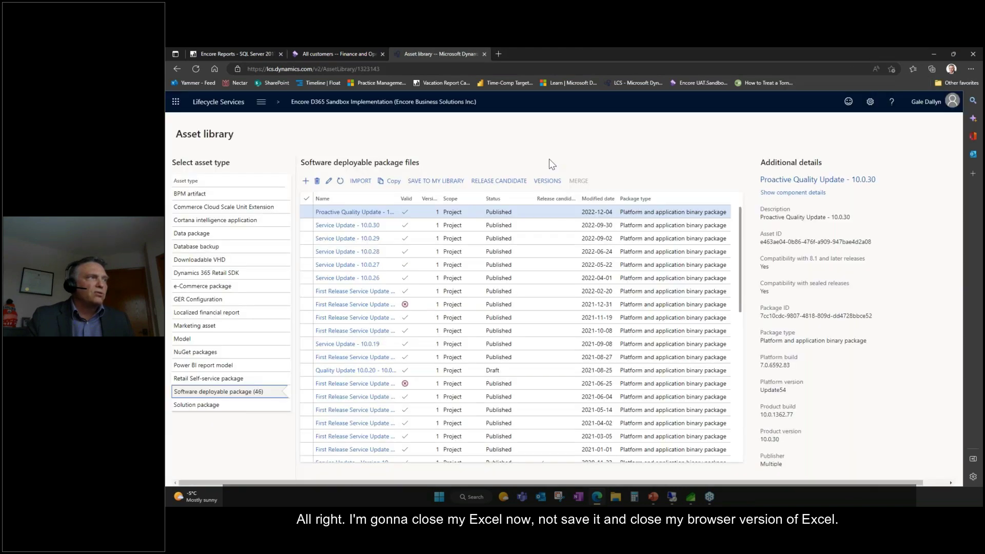
{"action": "left_click", "coordinate": [349, 53]}
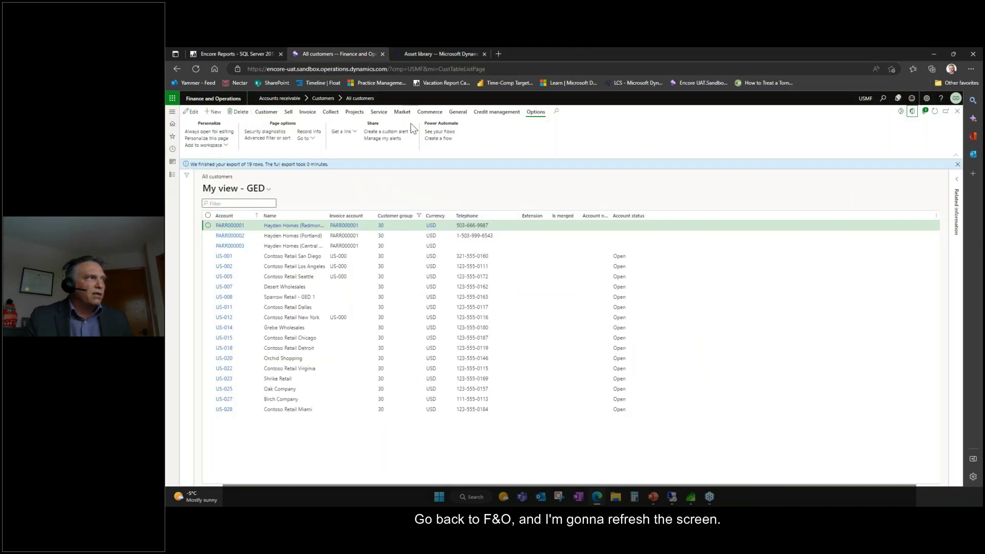
Refresh the All customers list to show the published name change.
{"action": "left_click", "coordinate": [935, 111]}
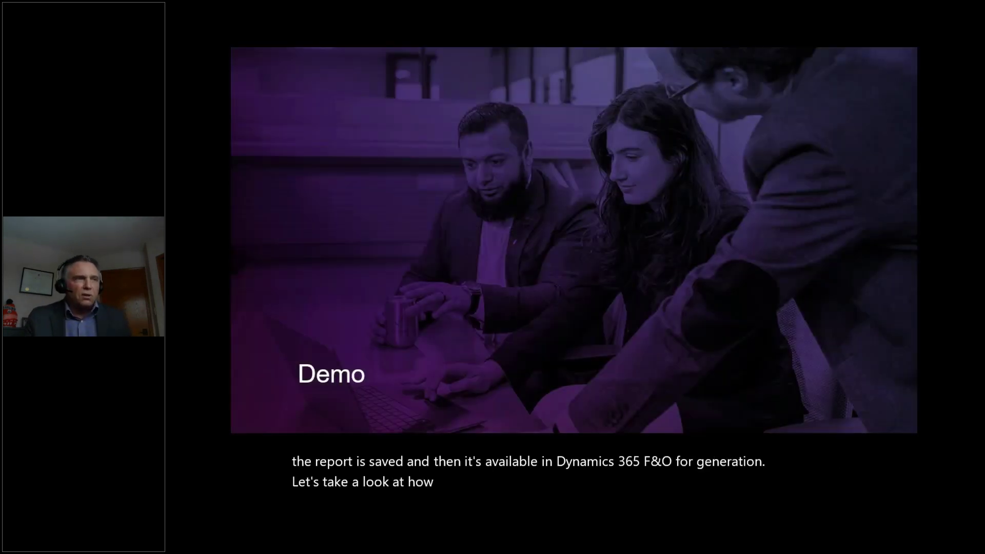
View the 12/31/2021 generated Balance Sheet - Default report from Financial reports, then close the viewer.
{"action": "key", "text": "alt+Tab"}
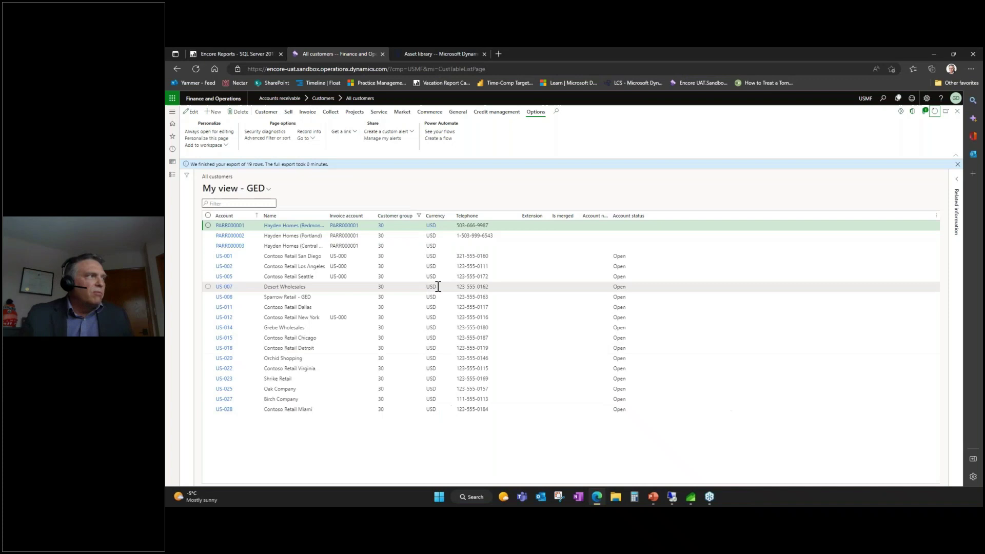
{"action": "left_click", "coordinate": [172, 138]}
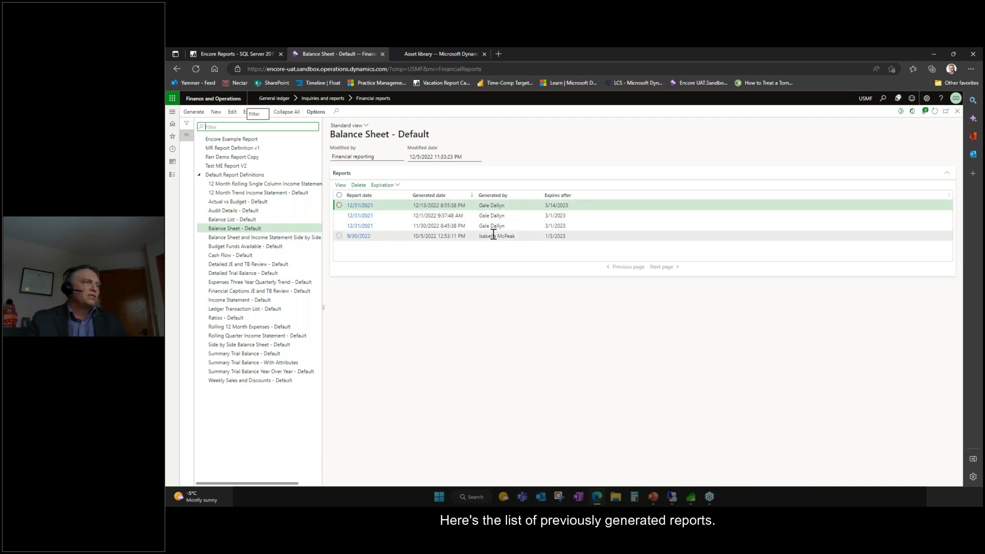
{"action": "left_click", "coordinate": [403, 206]}
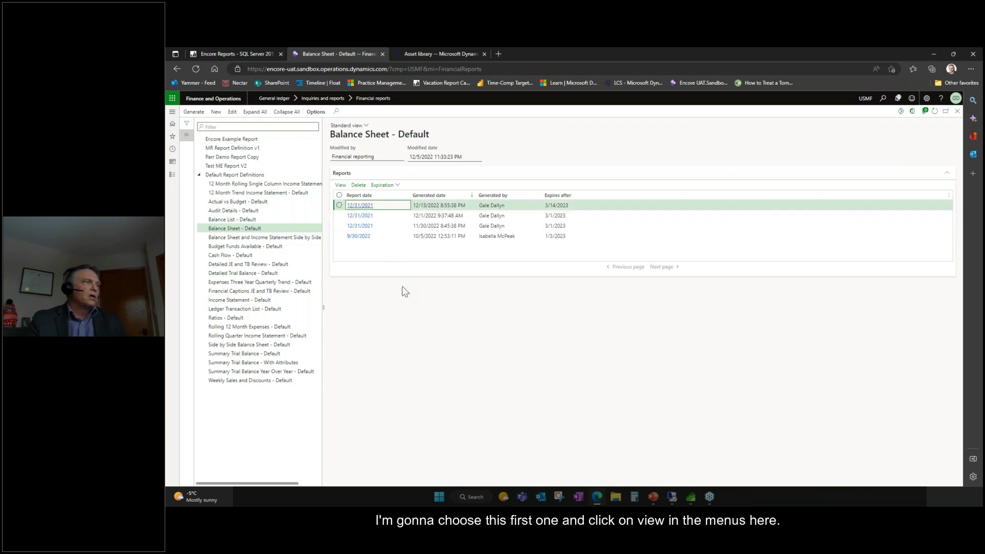
{"action": "left_click", "coordinate": [339, 188]}
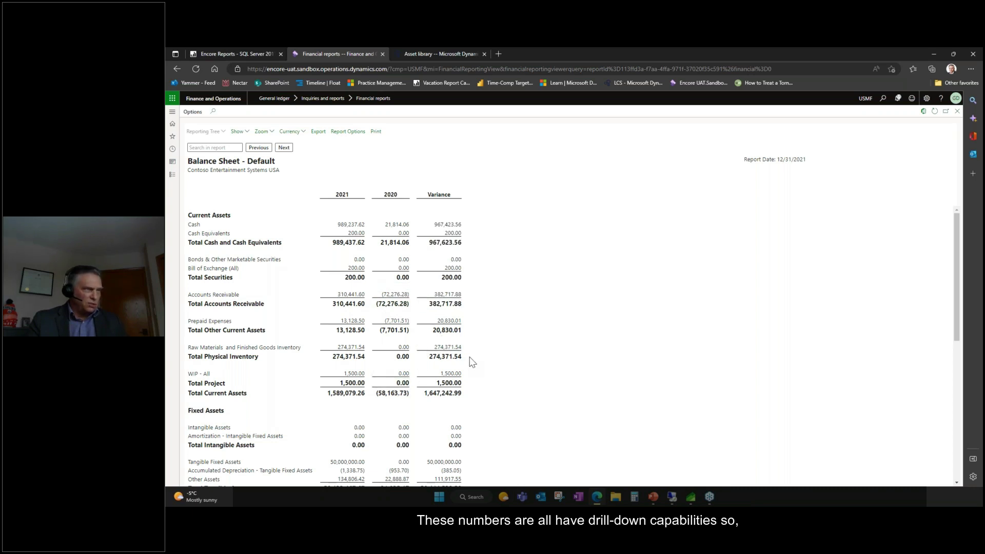
{"action": "left_click", "coordinate": [957, 111]}
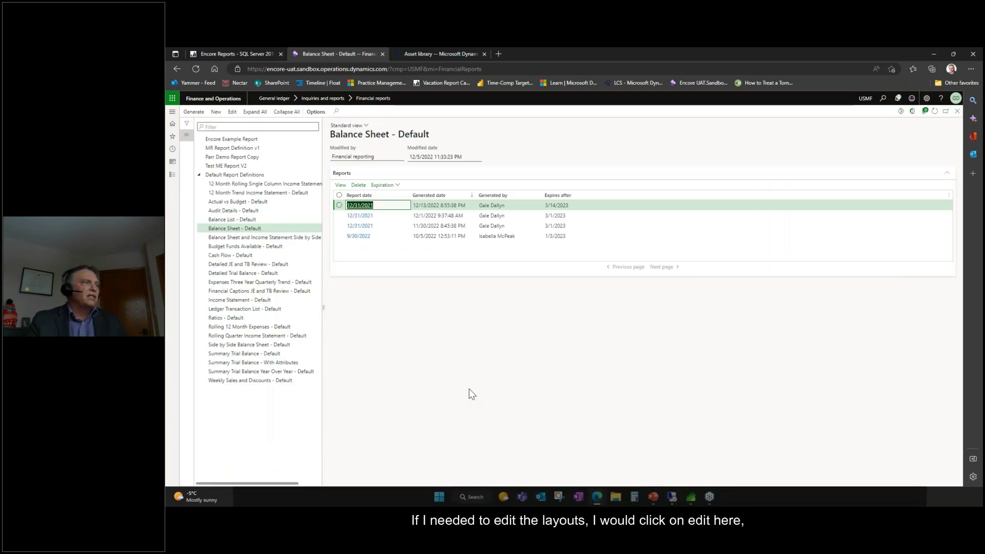
Launch Report Designer on Balance Sheet - Default and review its row definition.
{"action": "left_click", "coordinate": [232, 111]}
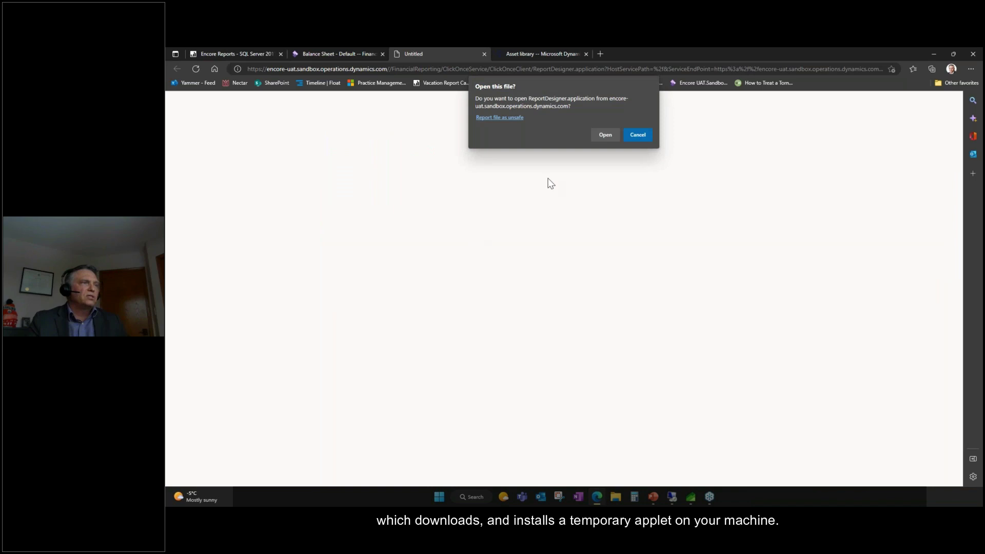
{"action": "left_click", "coordinate": [615, 136]}
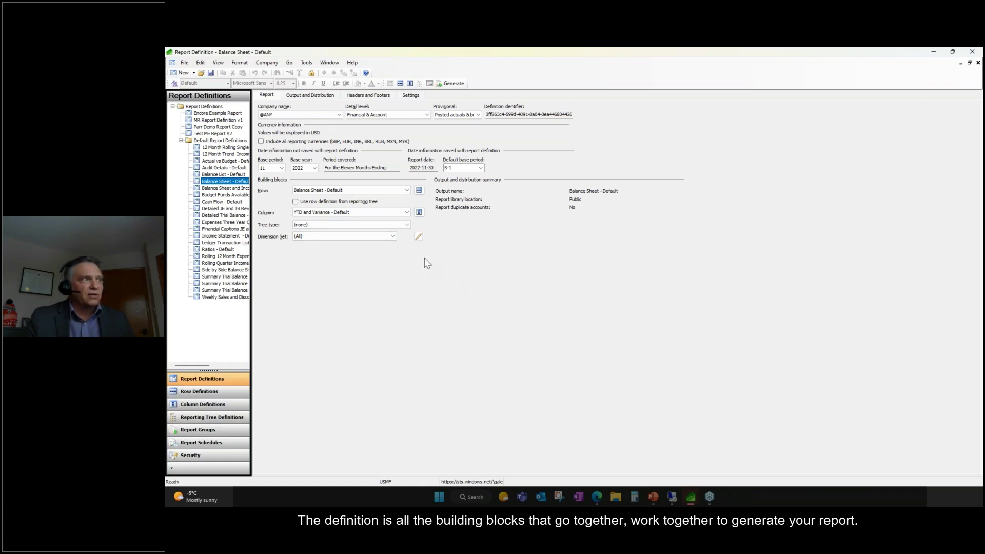
{"action": "left_click", "coordinate": [419, 190]}
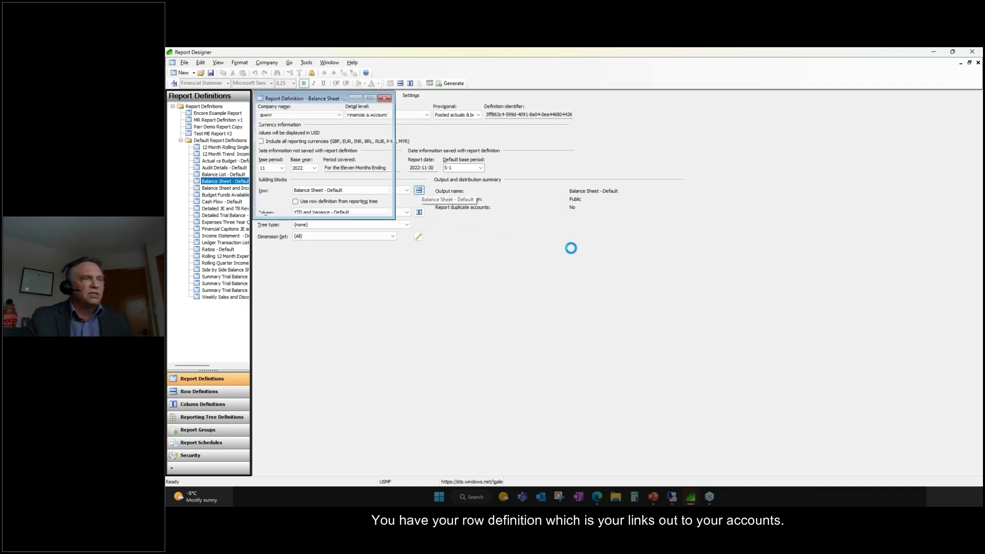
{"action": "left_click", "coordinate": [978, 62]}
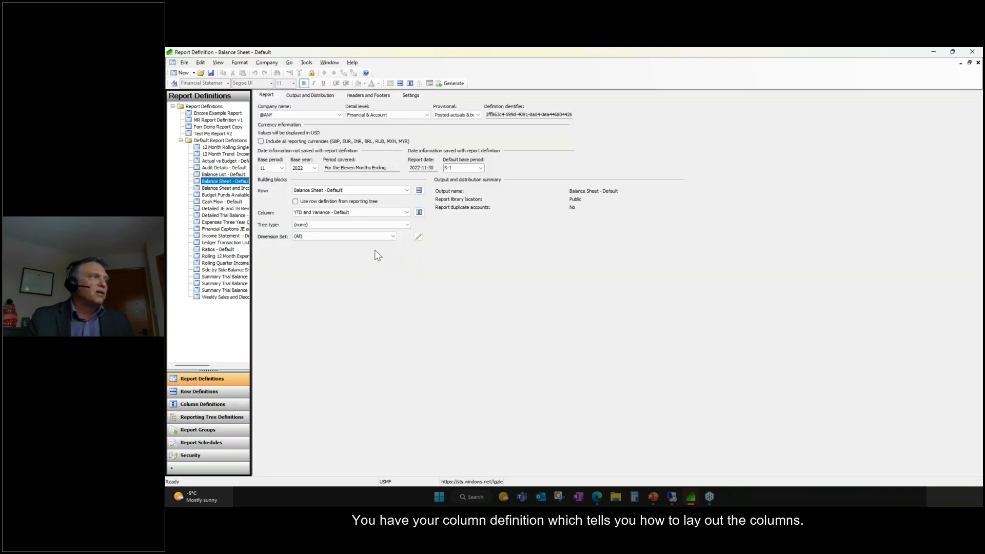
Review the YTD and Variance - Default column definition, then minimize the designer and refresh the report list.
{"action": "left_click", "coordinate": [420, 212]}
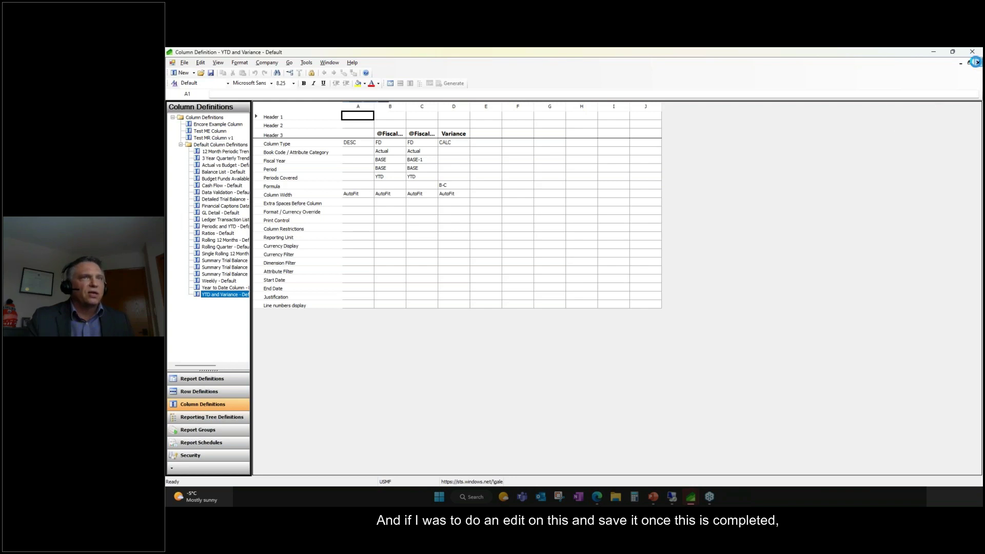
{"action": "left_click", "coordinate": [978, 63]}
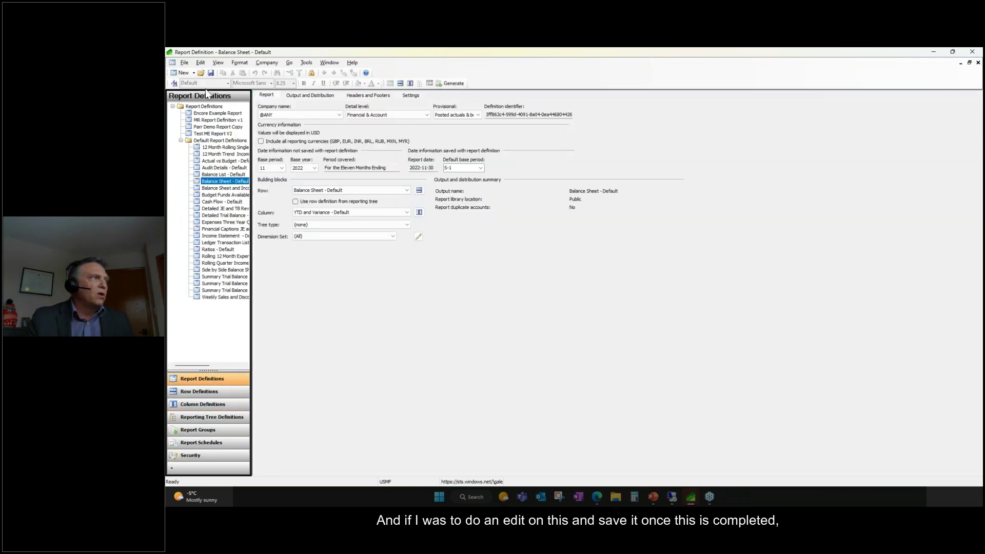
{"action": "left_click", "coordinate": [935, 53]}
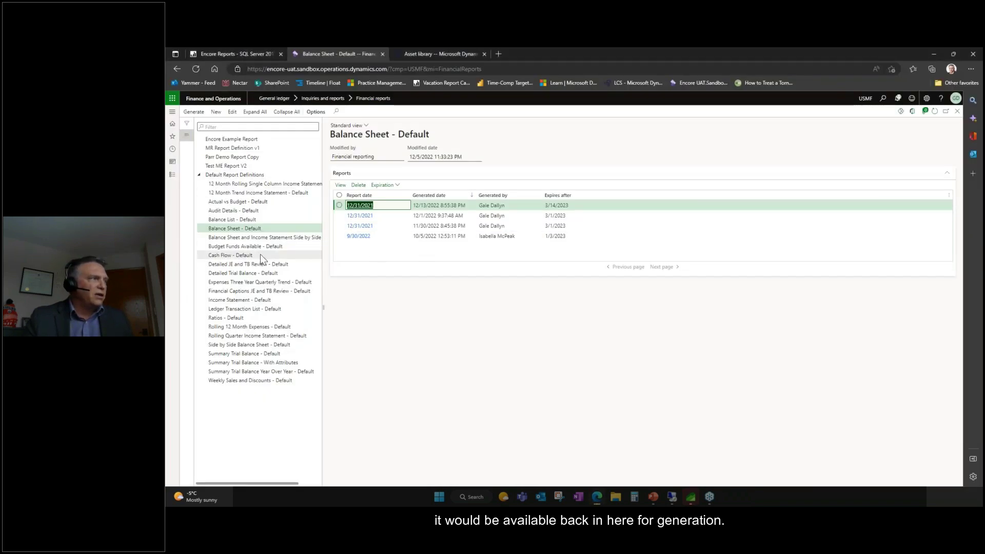
{"action": "left_click", "coordinate": [934, 111]}
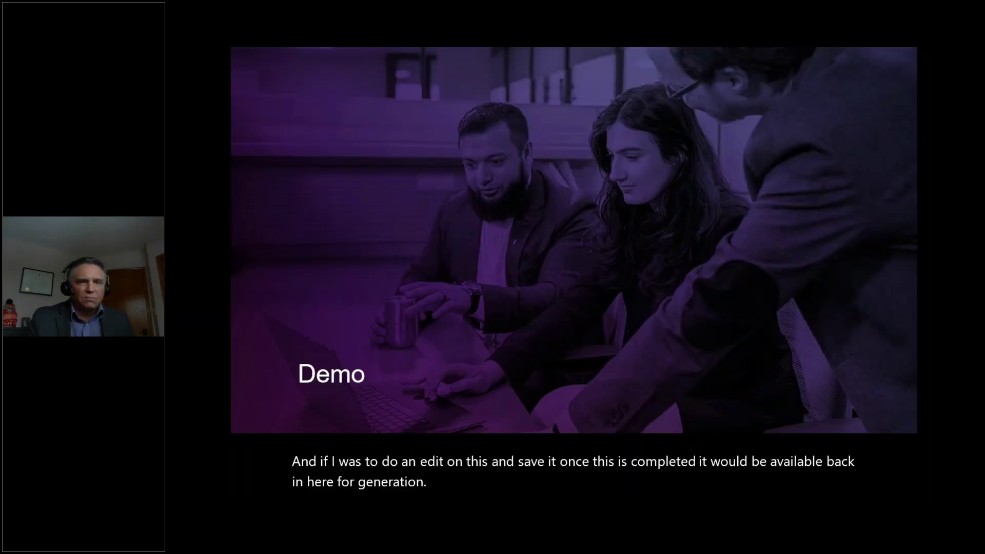
Advance the slide show to the Power BI – Embedded and Desktop slide.
{"action": "key", "text": "Right"}
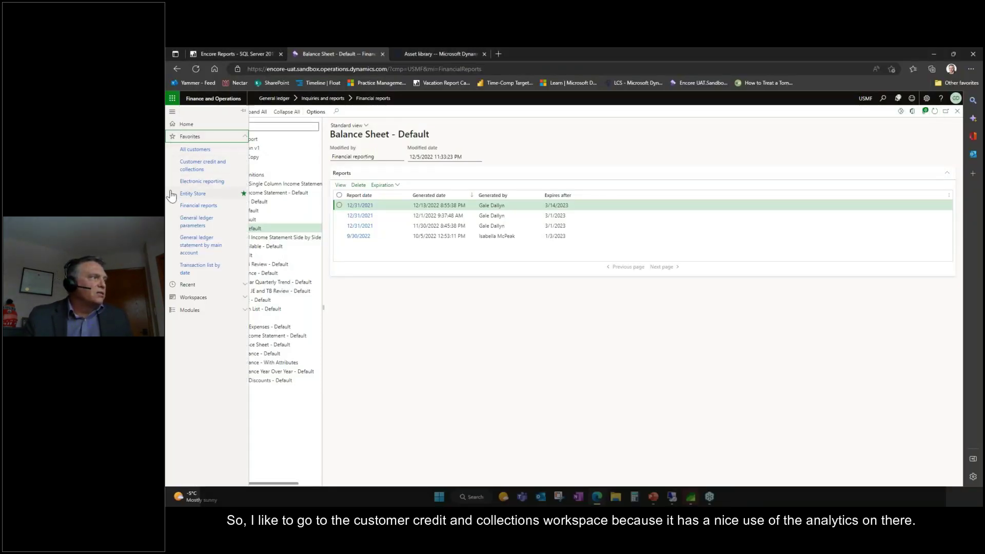
Show the Analytics - all companies report in Customer credit and collections, filtered to Disputed collections.
{"action": "left_click", "coordinate": [213, 166]}
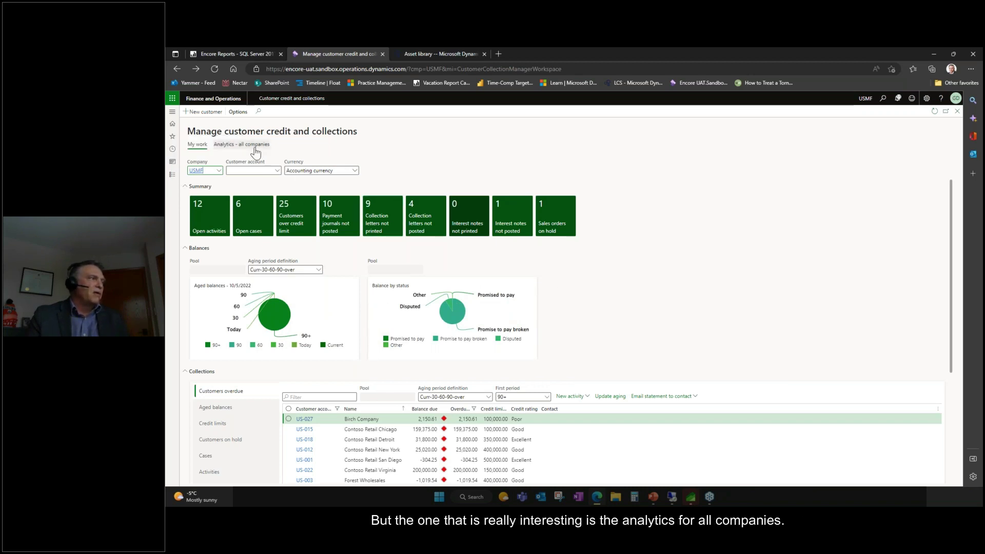
{"action": "left_click", "coordinate": [256, 145]}
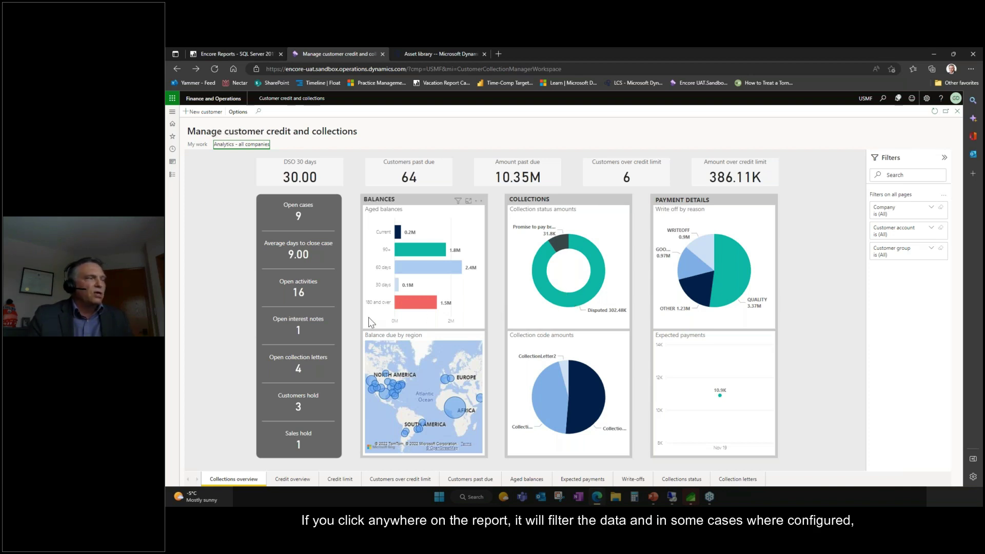
{"action": "left_click", "coordinate": [549, 291]}
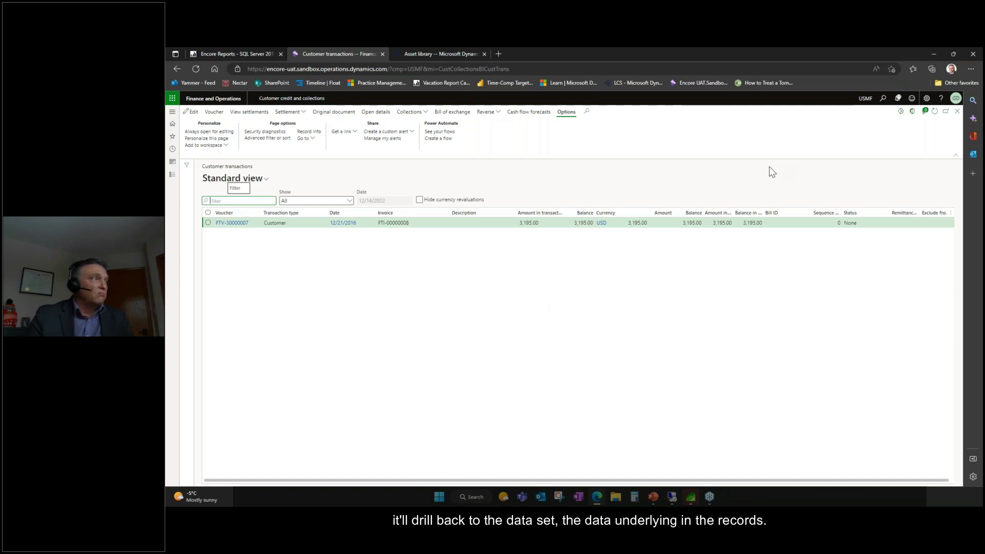
{"action": "key", "text": "alt+Left"}
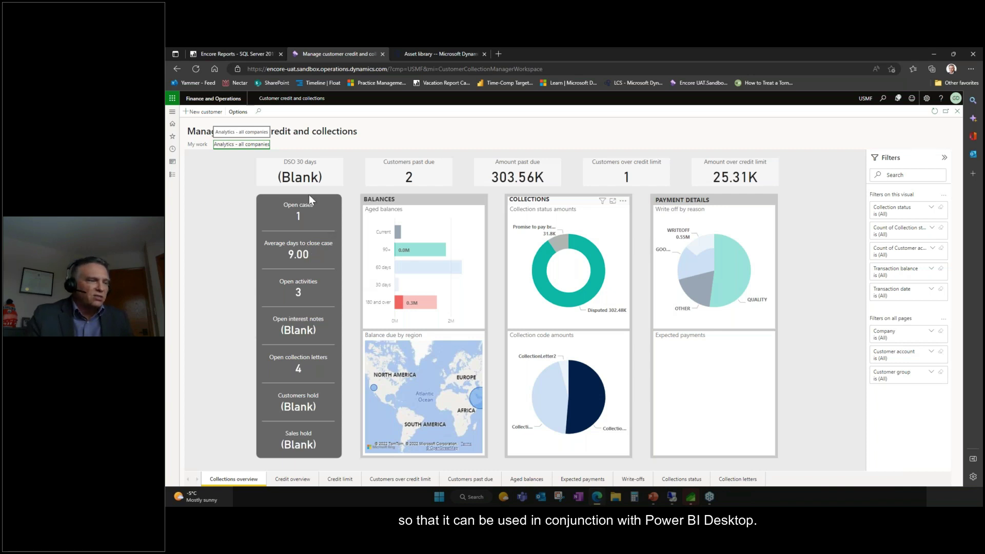
List the Power BI report model files in the LCS asset library and browse the shared models.
{"action": "left_click", "coordinate": [447, 52]}
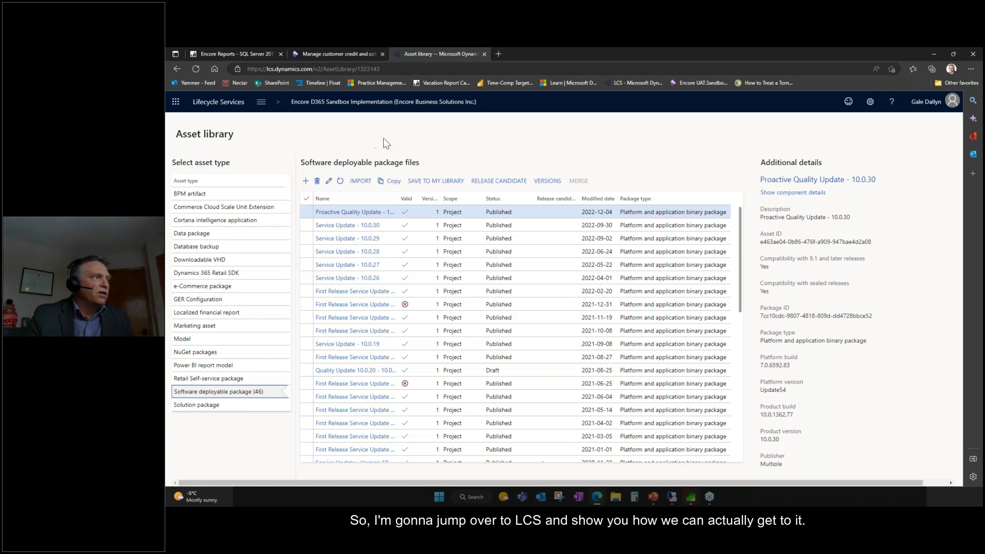
{"action": "left_click", "coordinate": [201, 369]}
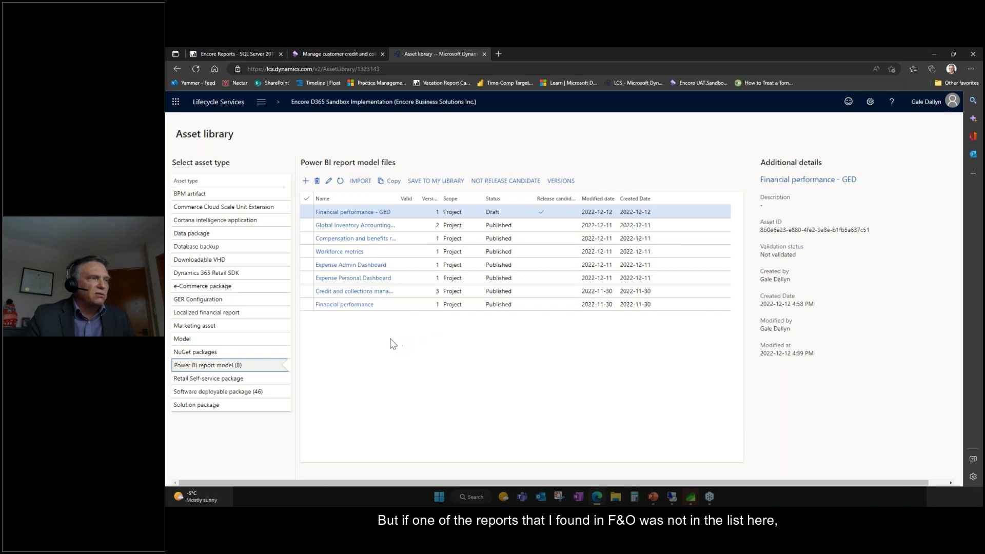
{"action": "left_click", "coordinate": [367, 184]}
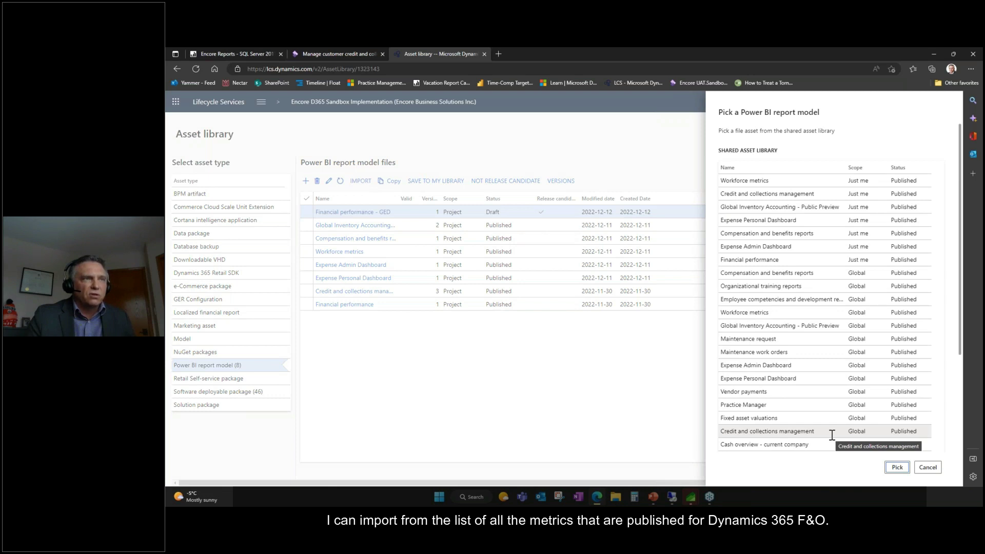
{"action": "left_click", "coordinate": [927, 467]}
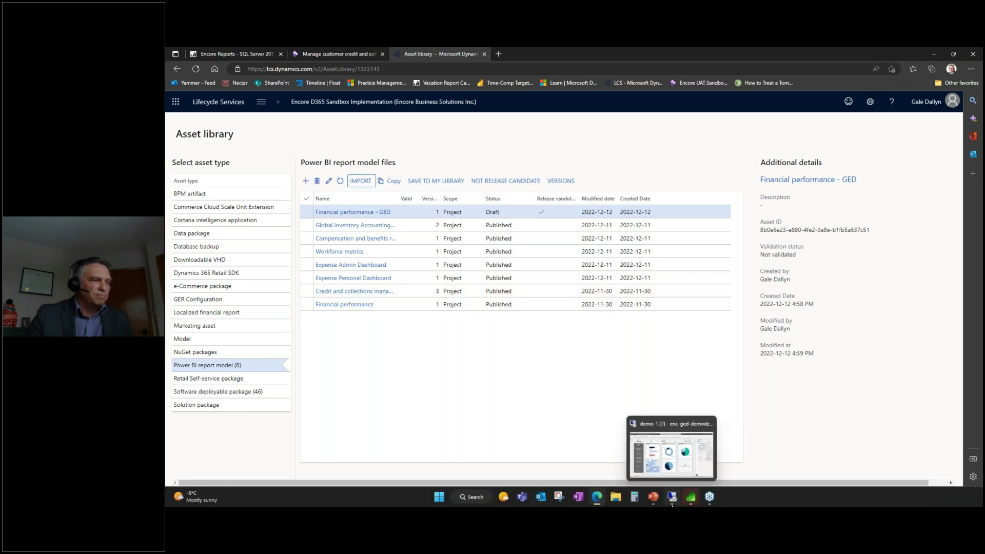
Filter the Collections overview page to the Disputed slice, then clear it to show 9.97M past due.
{"action": "left_click", "coordinate": [672, 500]}
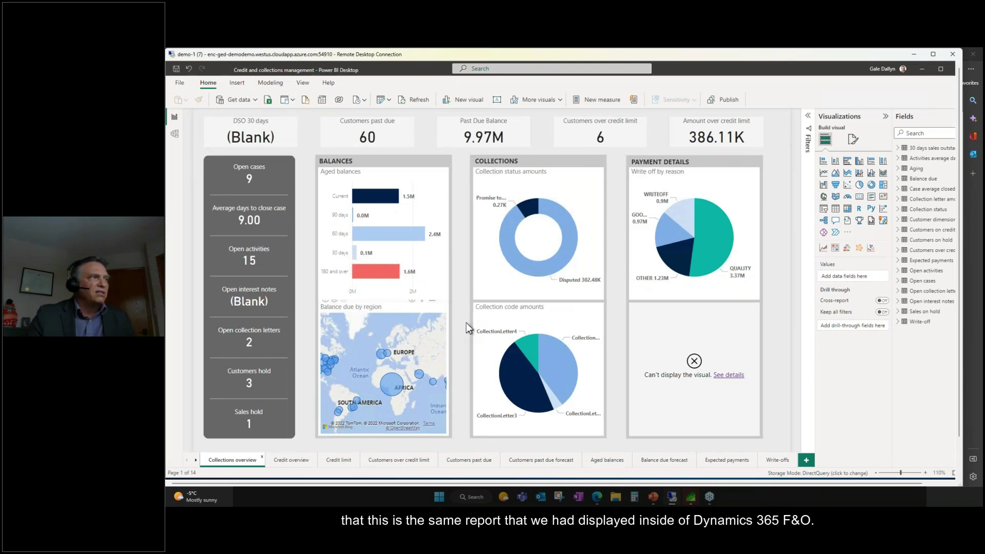
{"action": "left_click", "coordinate": [520, 268]}
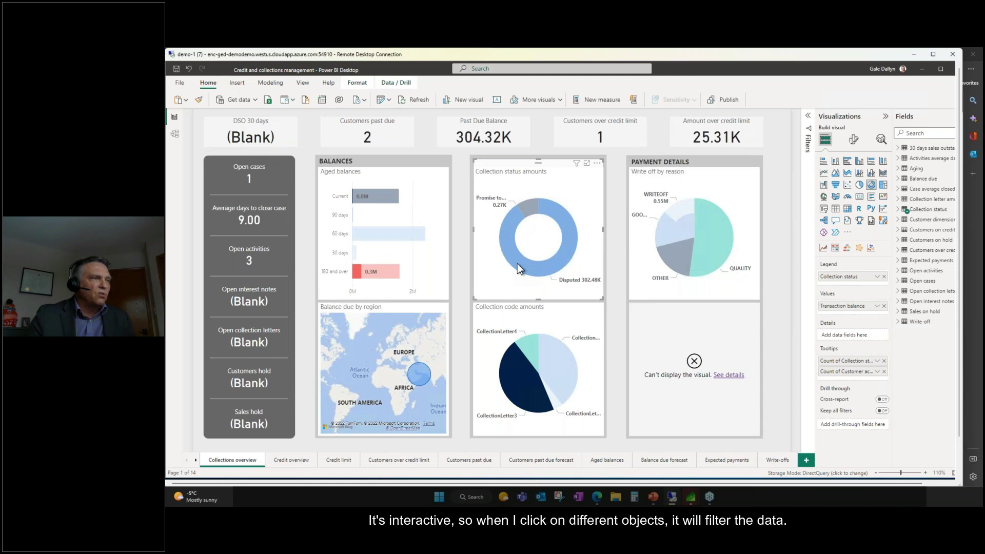
{"action": "left_click", "coordinate": [518, 267]}
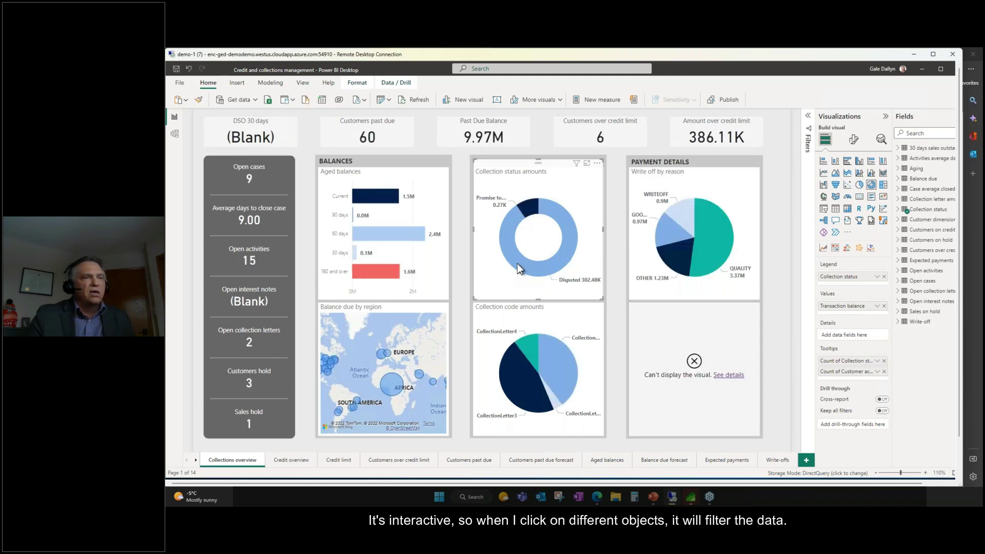